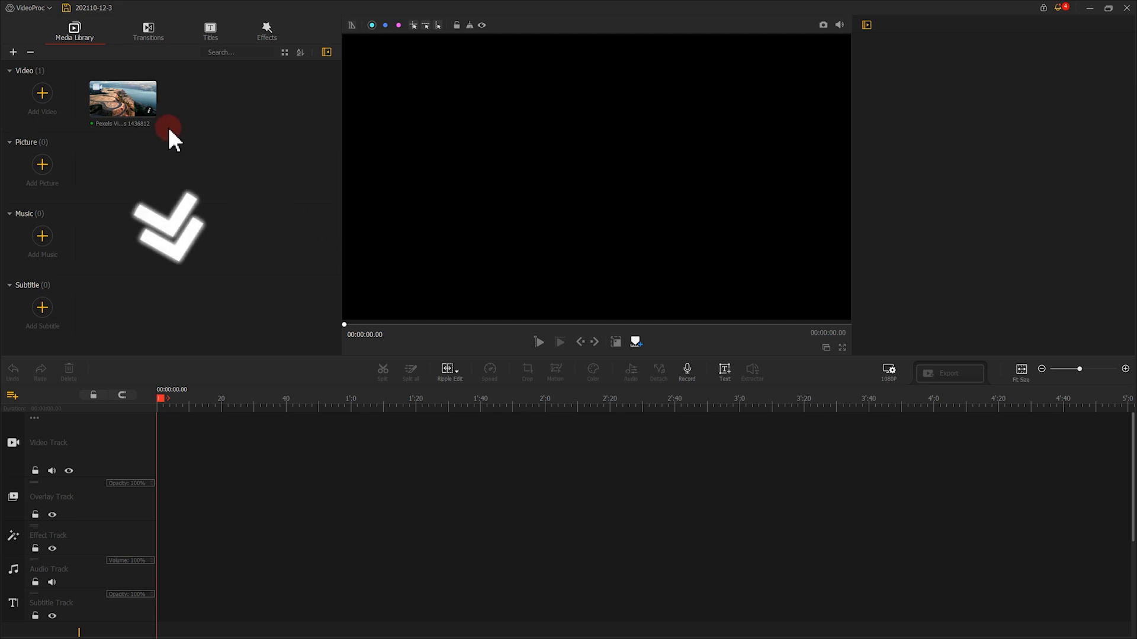
# - Add the Pexels Videos 1436812 clip to the start of the video track and open it for cropping
pyautogui.moveTo(140, 115); pyautogui.dragTo(199, 425)
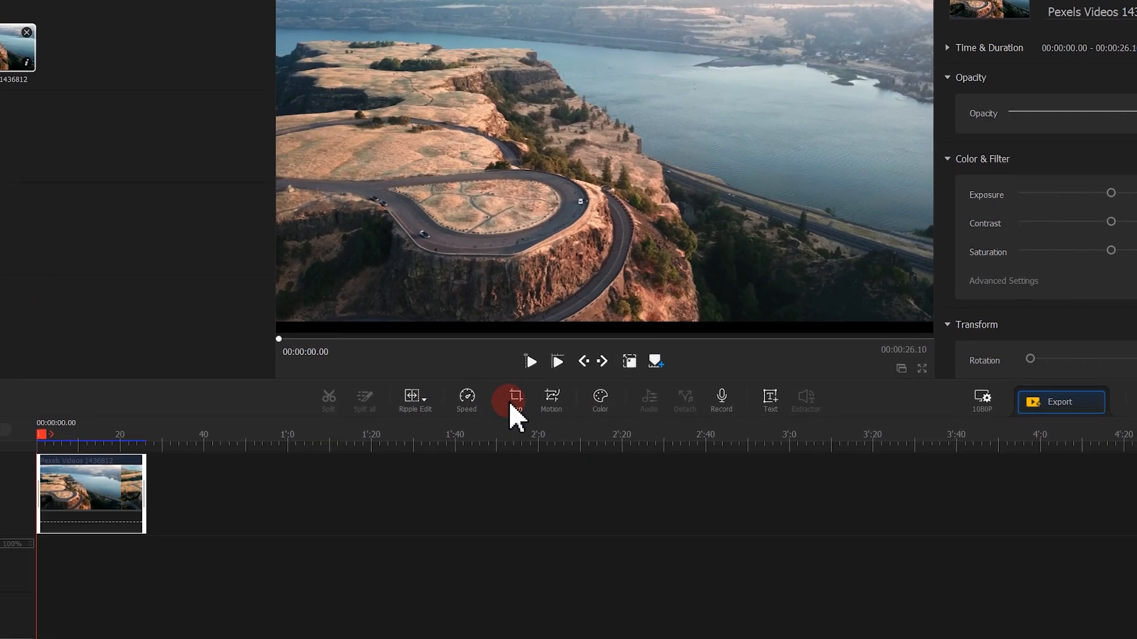
pyautogui.click(508, 407)
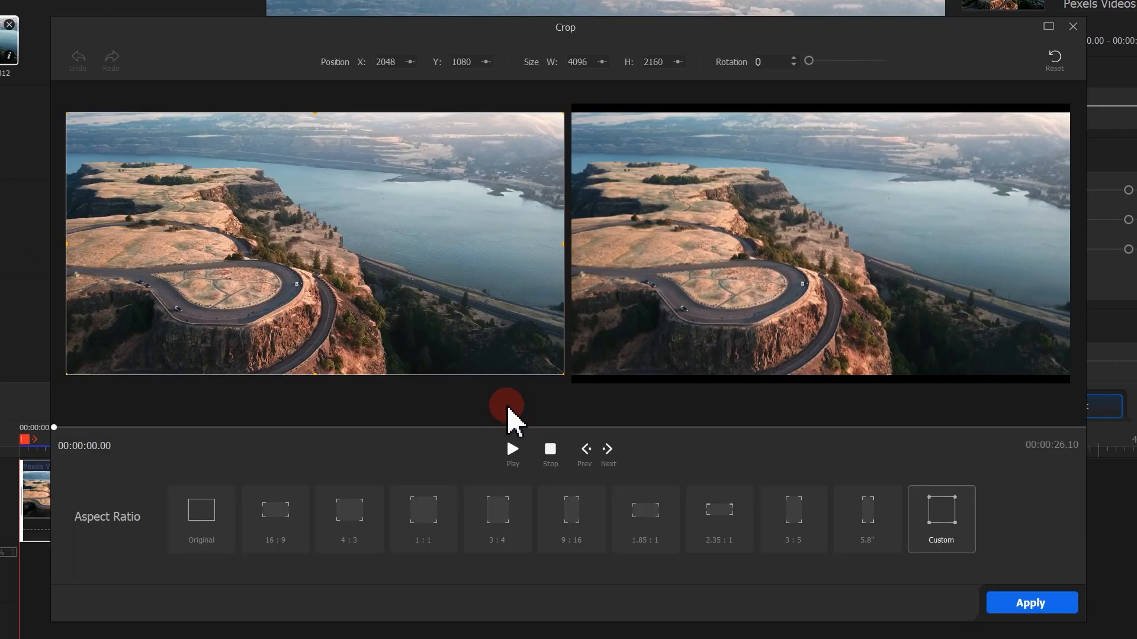
# - Try the 16:9, 4:3, 1.85:1 and 2.35:1 aspect ratios on the clip's crop frame
pyautogui.click(291, 521)
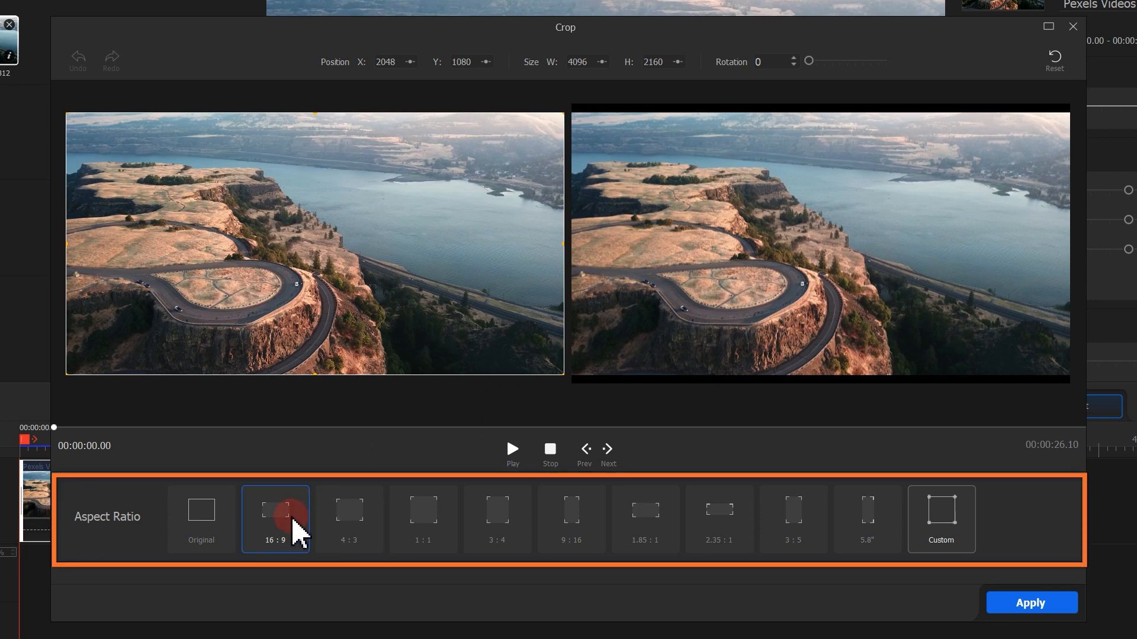
pyautogui.click(368, 520)
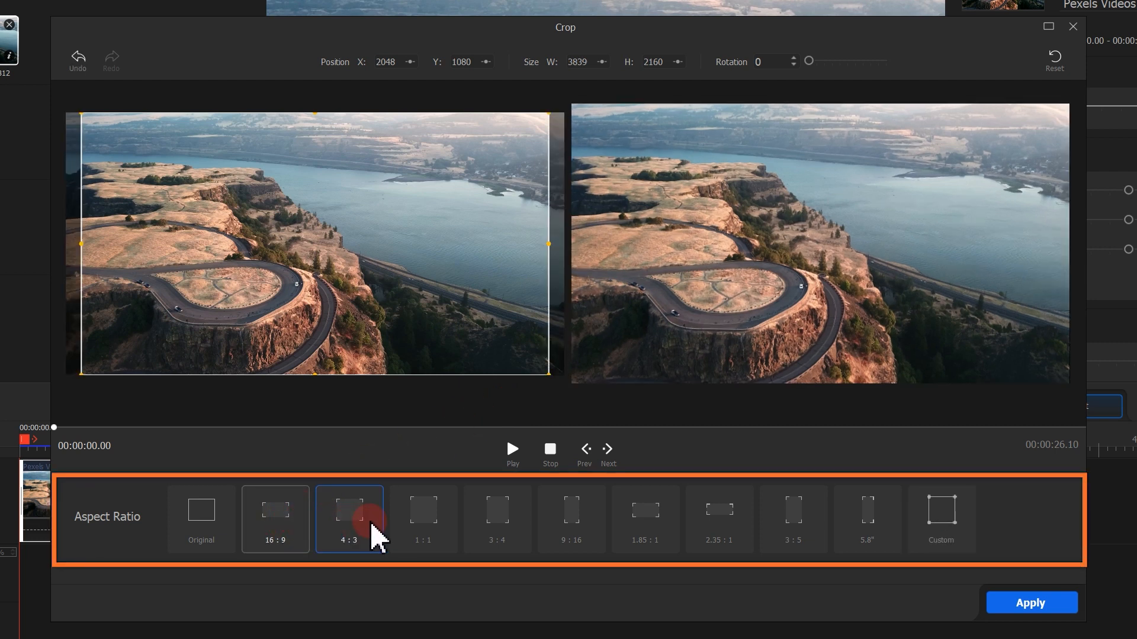
pyautogui.click(659, 523)
pyautogui.click(713, 522)
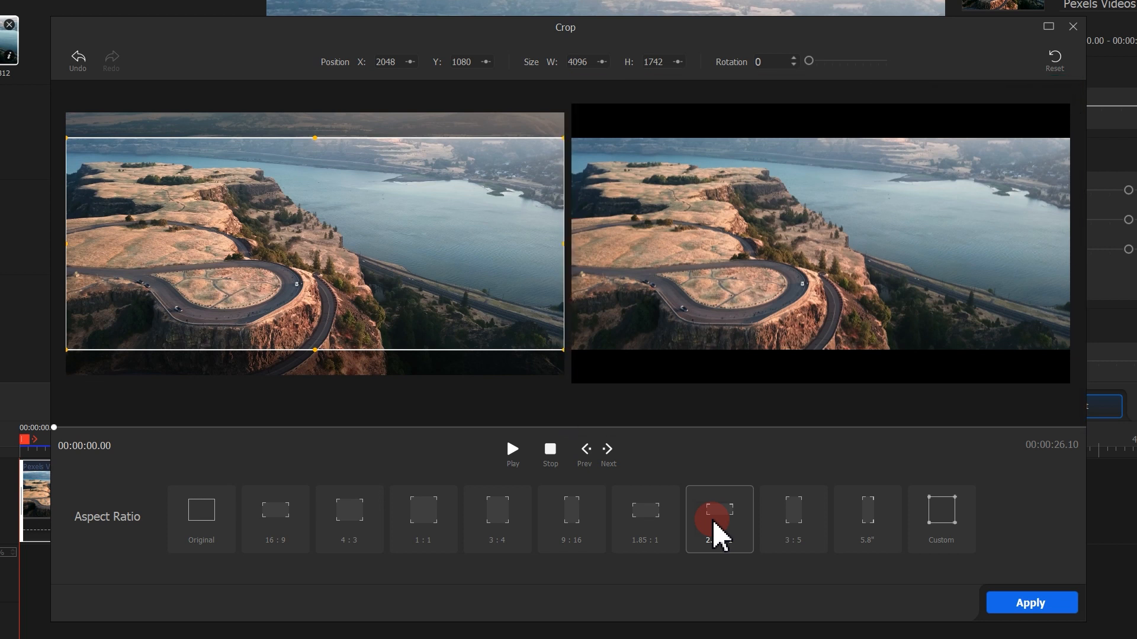
# - Switch to a custom crop ratio, shrink the crop frame to a thin horizontal strip and rotate it to 330 degrees
pyautogui.click(940, 539)
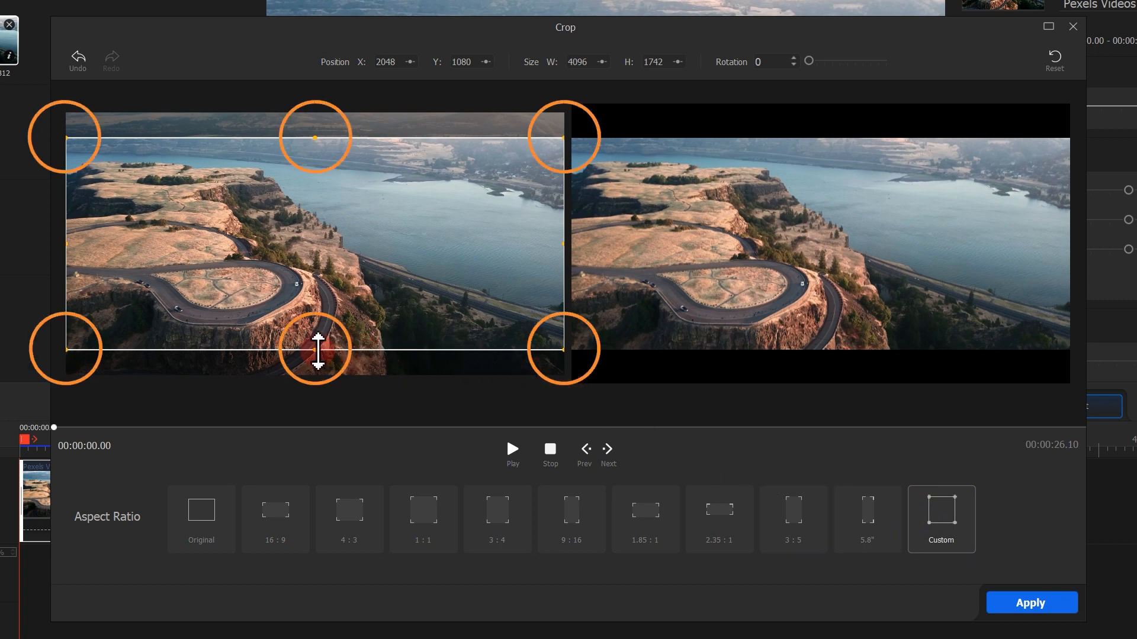
pyautogui.moveTo(318, 351)
pyautogui.mouseDown()
pyautogui.moveTo(314, 376)
pyautogui.moveTo(317, 302)
pyautogui.moveTo(317, 336)
pyautogui.mouseUp()
pyautogui.moveTo(536, 304); pyautogui.dragTo(467, 218)
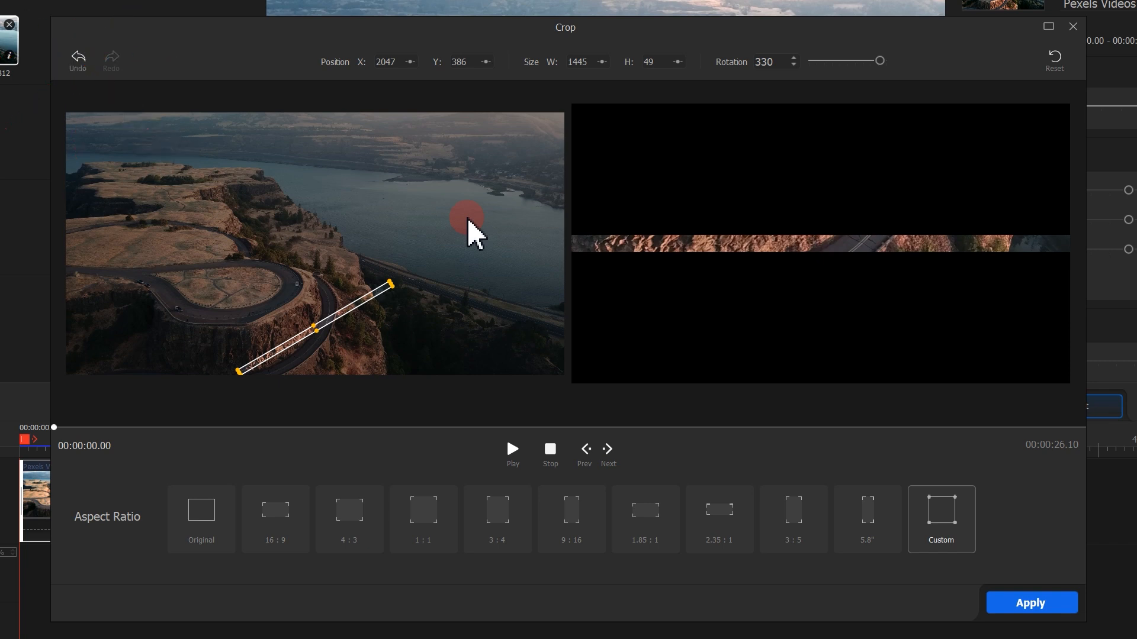
# - Undo the last two crop frame changes and reset the crop to the full frame
pyautogui.click(79, 59)
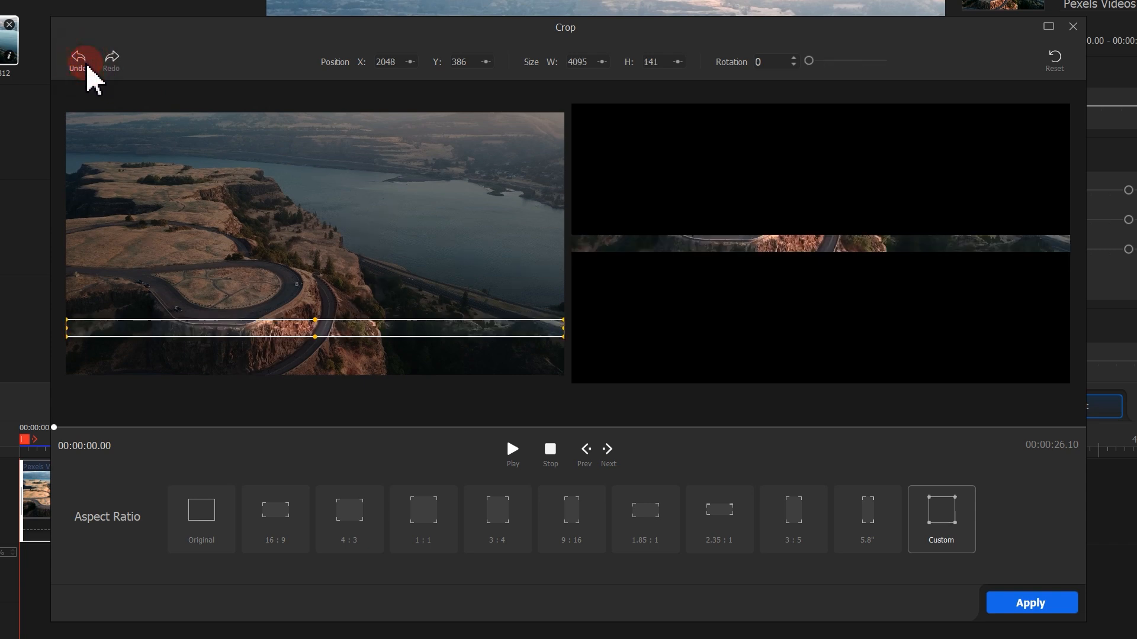
pyautogui.click(87, 66)
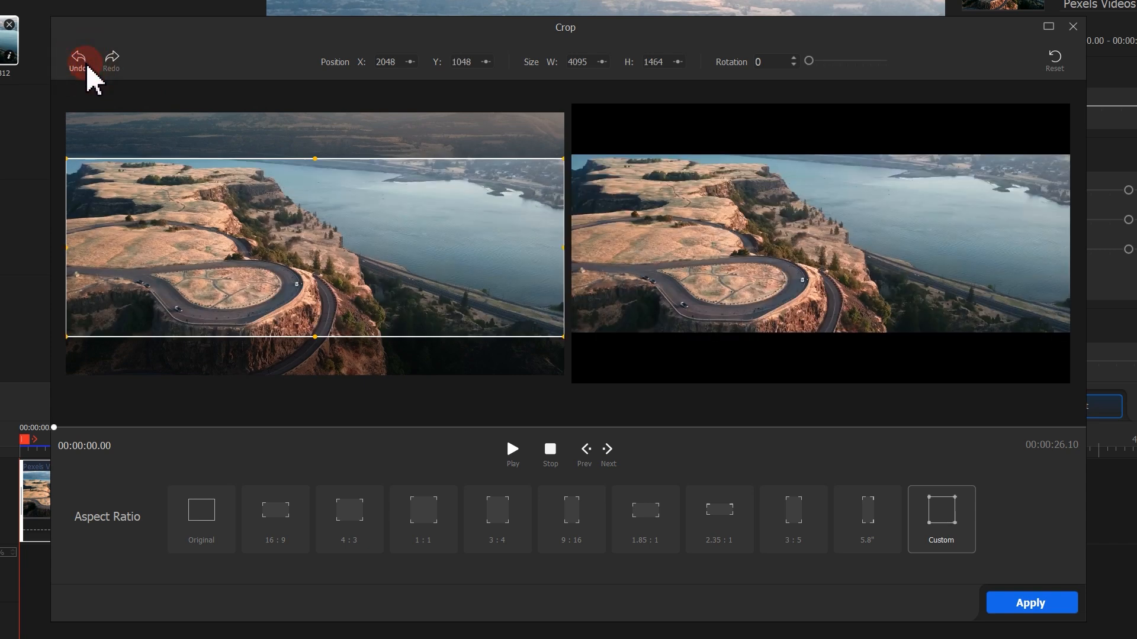
pyautogui.click(1054, 66)
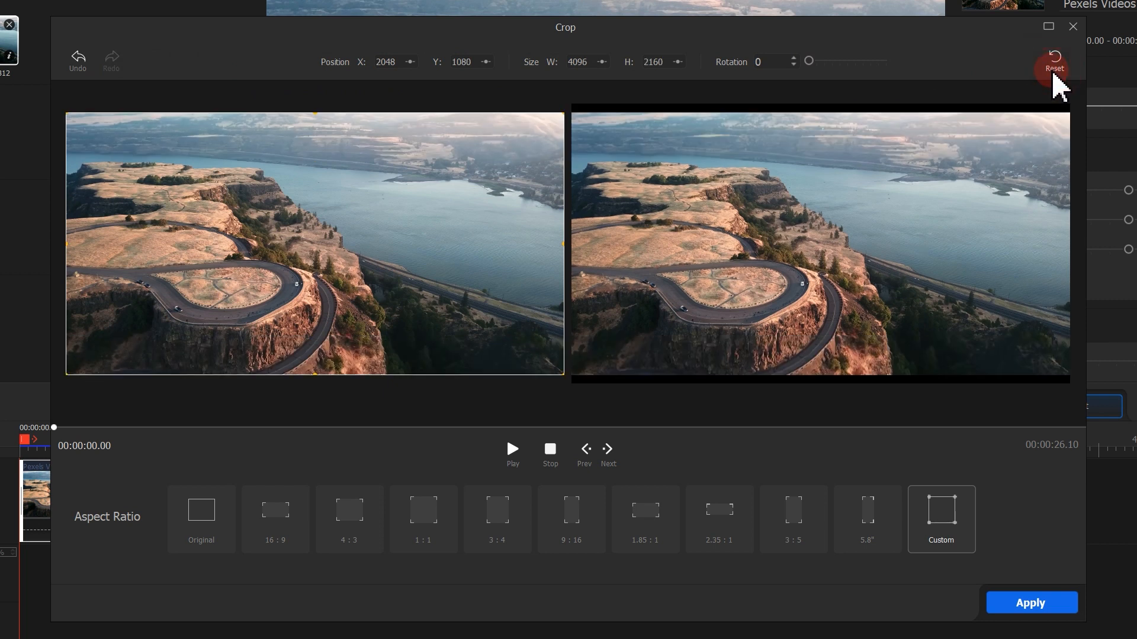
# - Crop the clip to 2.35:1 and shift the crop frame down to position Y 871, applying the result
pyautogui.click(733, 511)
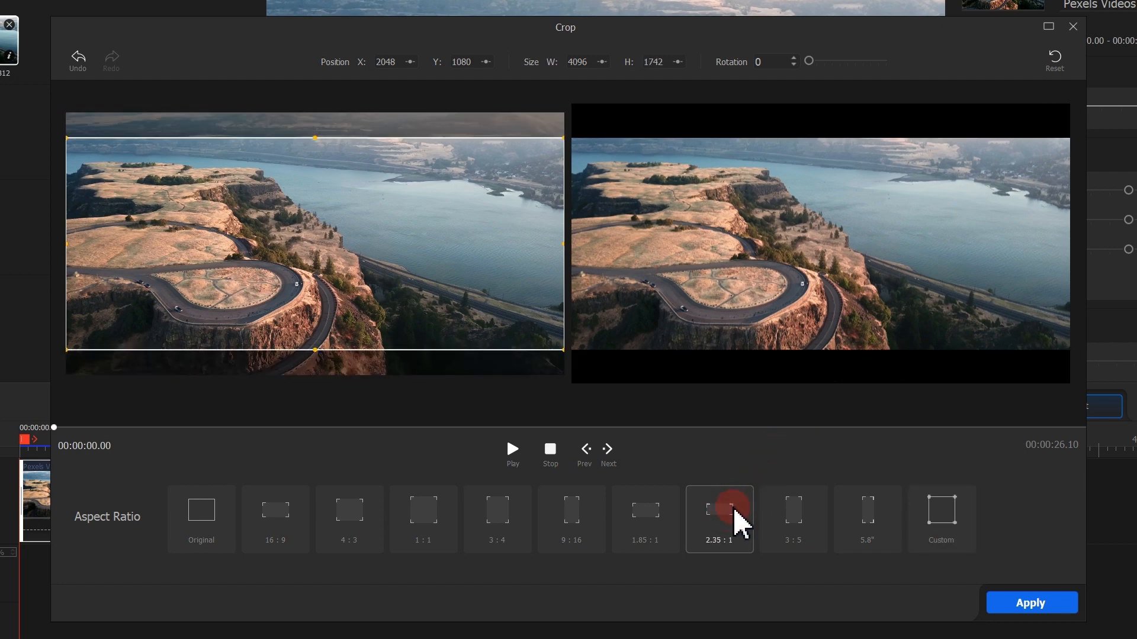
pyautogui.click(1028, 605)
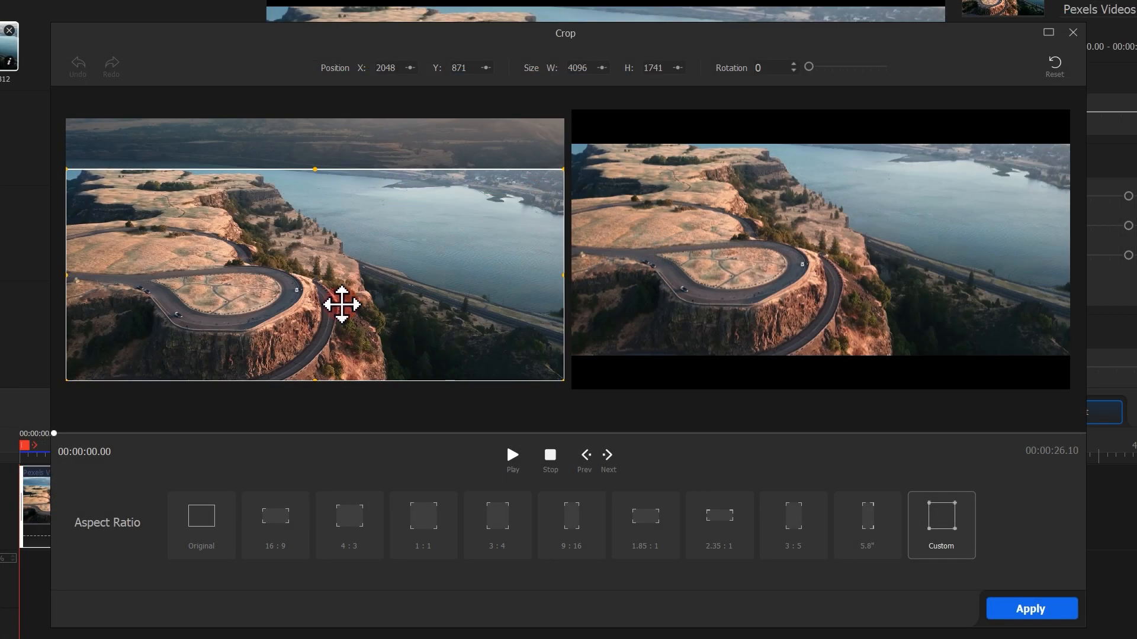
pyautogui.moveTo(341, 304)
pyautogui.mouseDown()
pyautogui.moveTo(337, 264)
pyautogui.moveTo(337, 301)
pyautogui.moveTo(332, 287)
pyautogui.moveTo(345, 264)
pyautogui.moveTo(332, 302)
pyautogui.mouseUp()
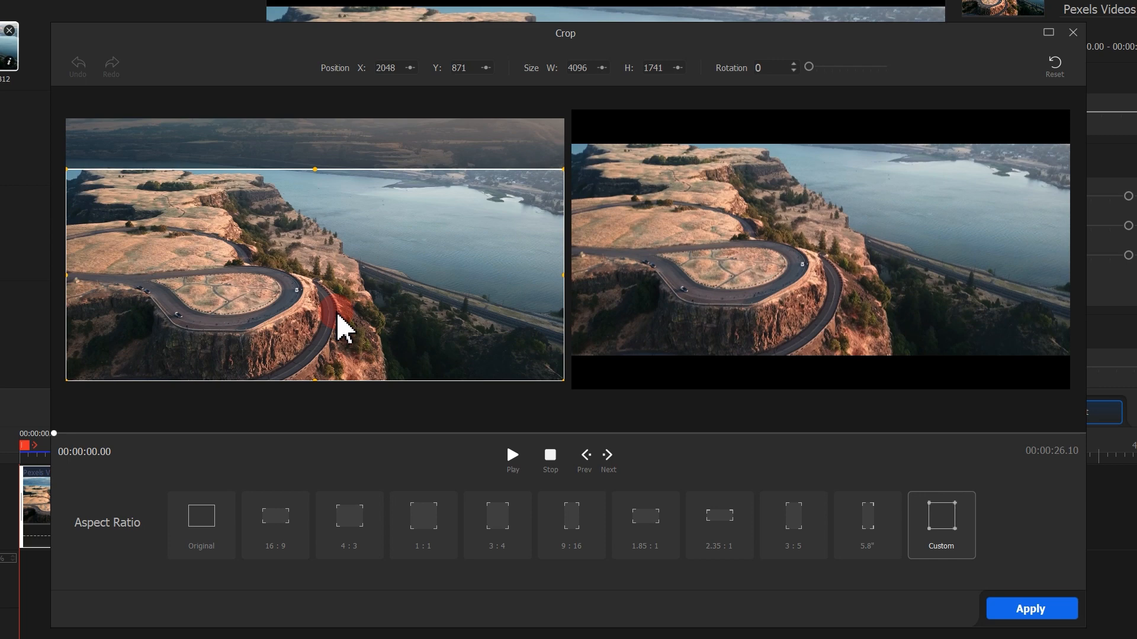
pyautogui.click(1021, 603)
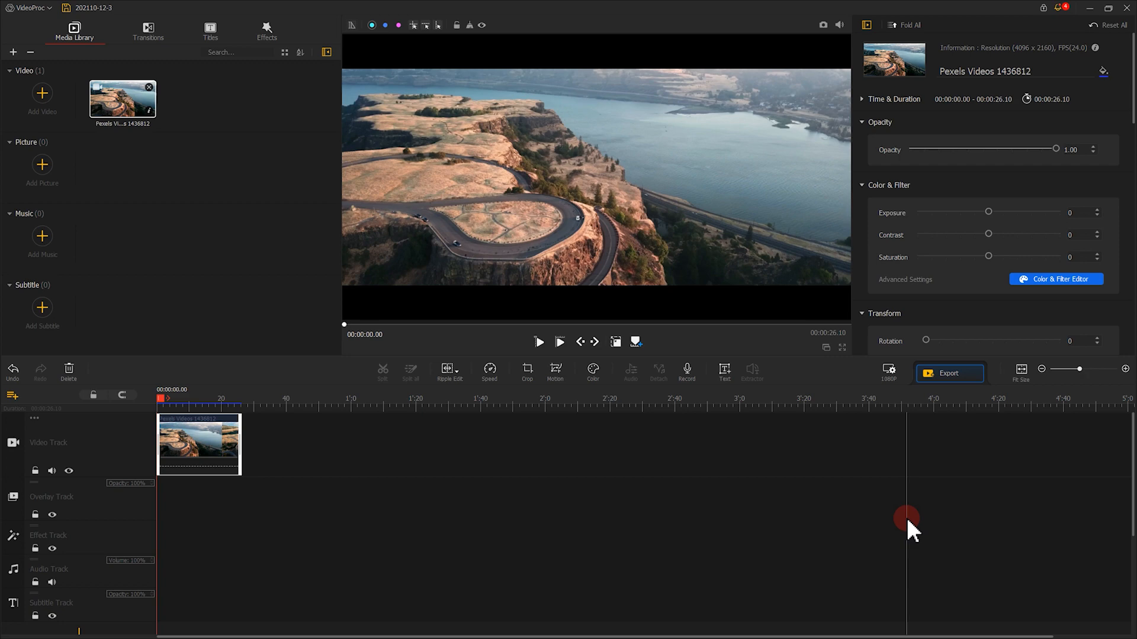
# - Crop off the clip's upper edge with a custom frame, apply the crop and start exporting the video
pyautogui.click(527, 373)
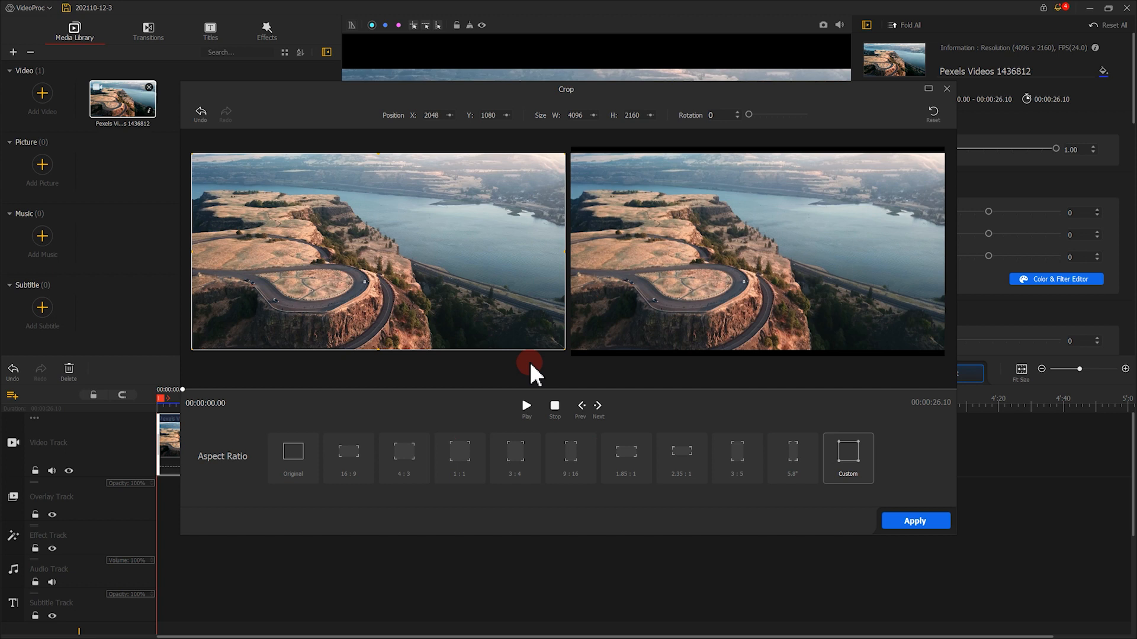
pyautogui.moveTo(379, 351)
pyautogui.mouseDown()
pyautogui.moveTo(379, 299)
pyautogui.moveTo(380, 355)
pyautogui.mouseUp()
pyautogui.moveTo(379, 155); pyautogui.dragTo(378, 191)
pyautogui.click(904, 521)
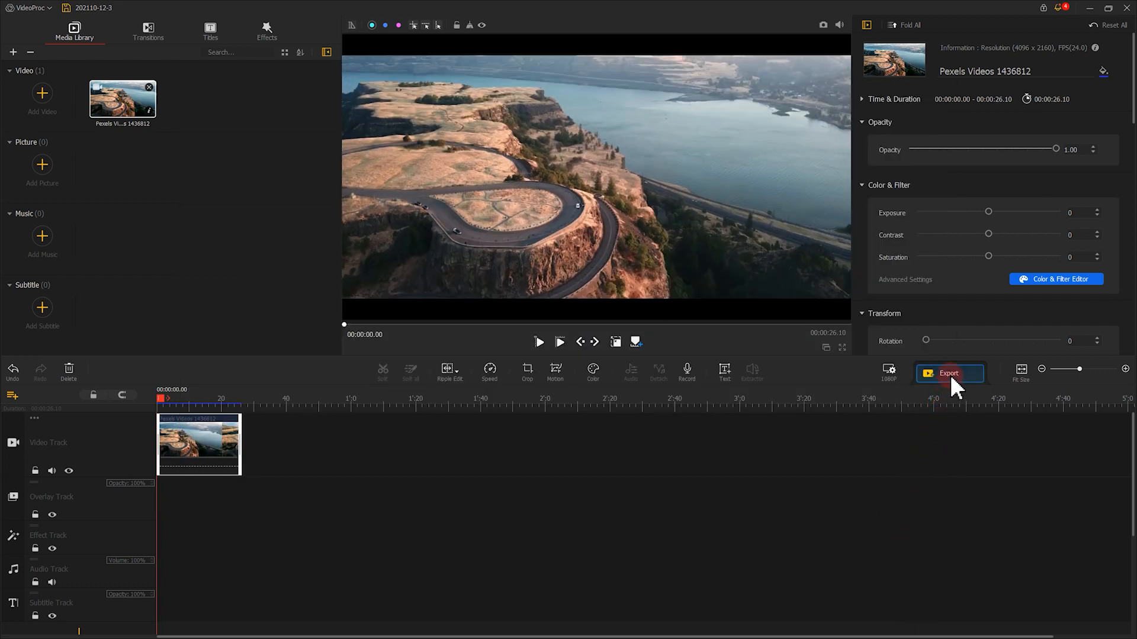
pyautogui.click(951, 378)
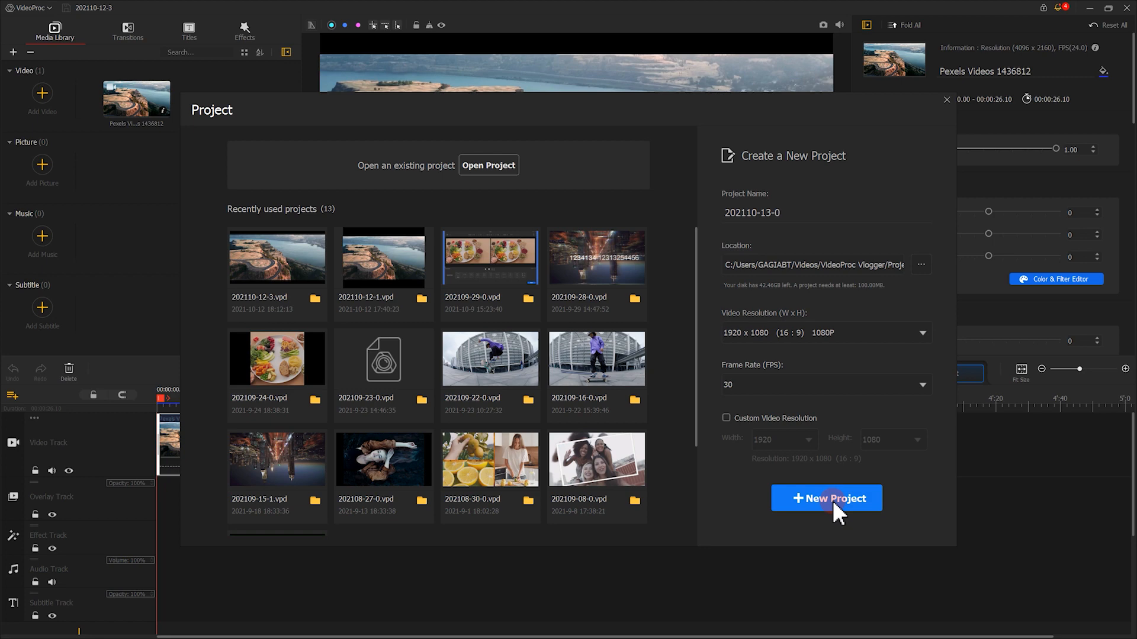
# - Create a new 1920 x 1080 project at 30 fps and import Pexels Videos 1436812.mp4 onto its video track
pyautogui.click(833, 502)
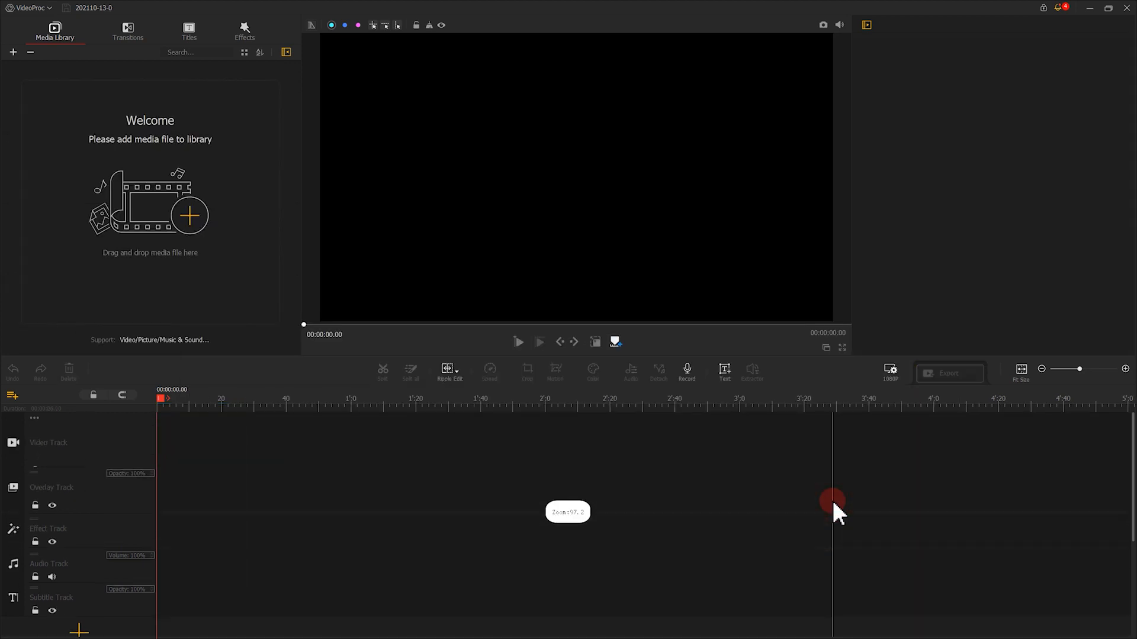
pyautogui.click(190, 215)
pyautogui.click(143, 127)
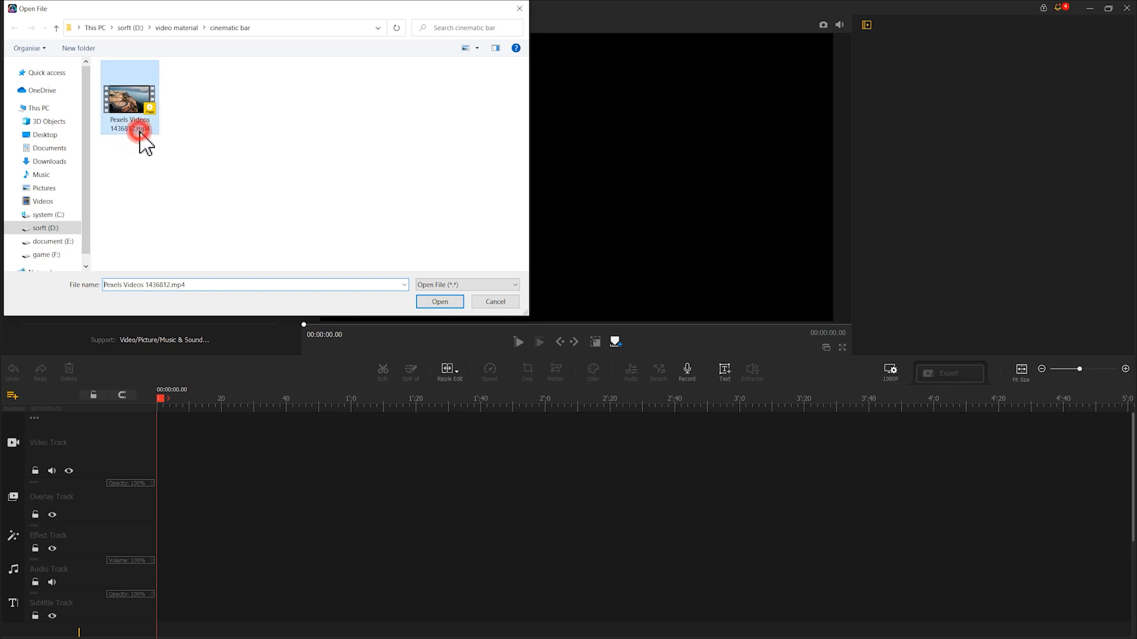
pyautogui.click(448, 303)
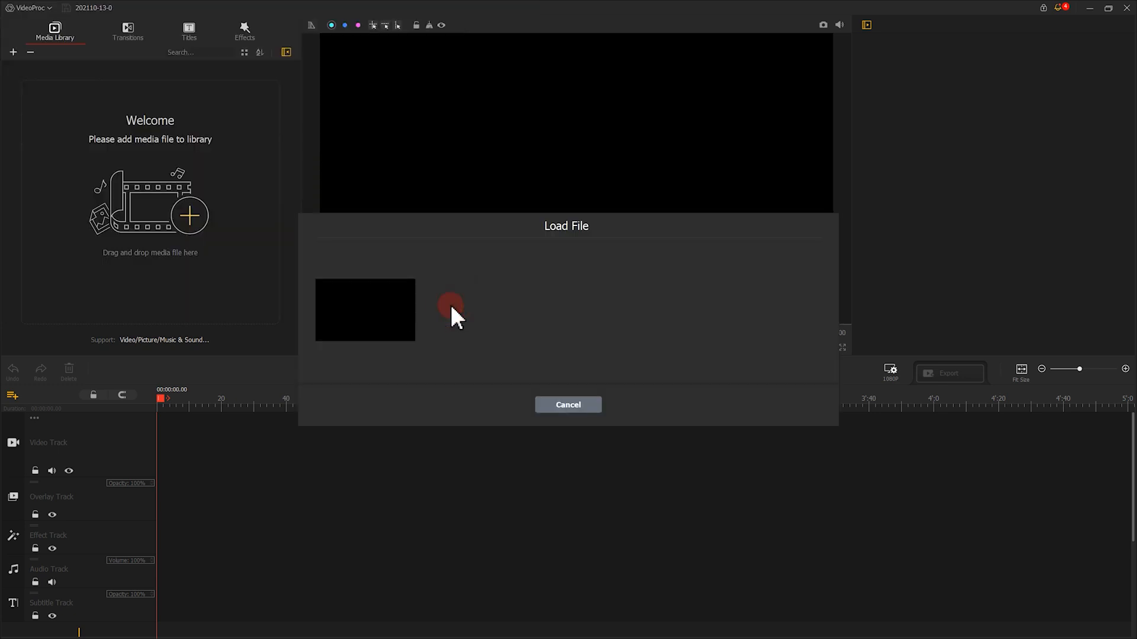
pyautogui.moveTo(163, 114); pyautogui.dragTo(208, 430)
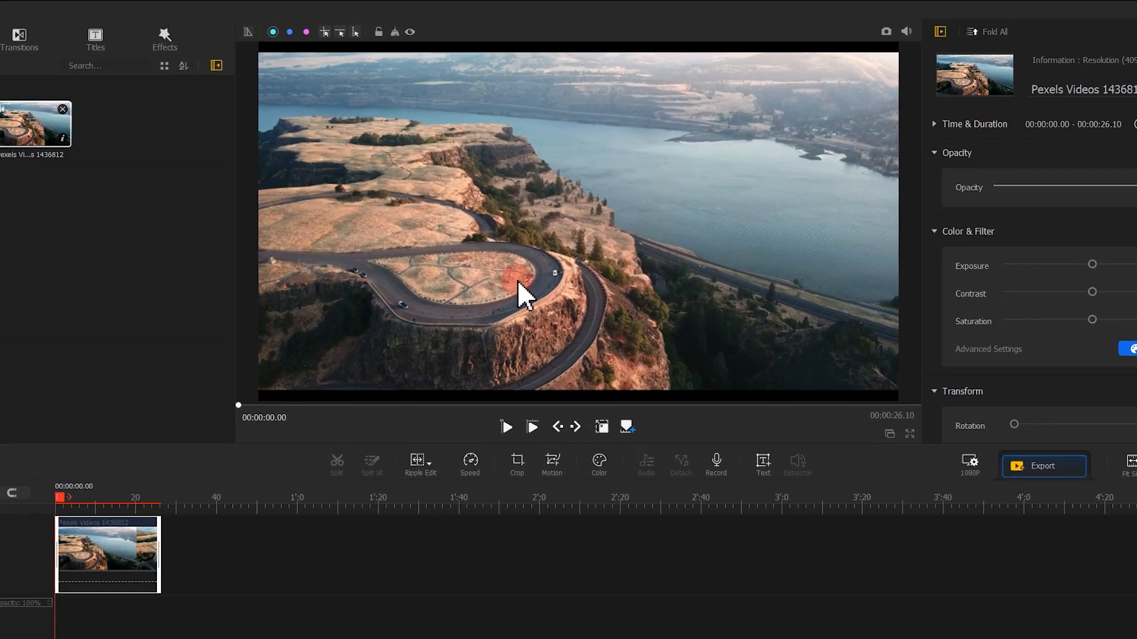
# - Squeeze the clip's upper and lower edges inward in the preview to form black bars, and play the result briefly
pyautogui.click(556, 258)
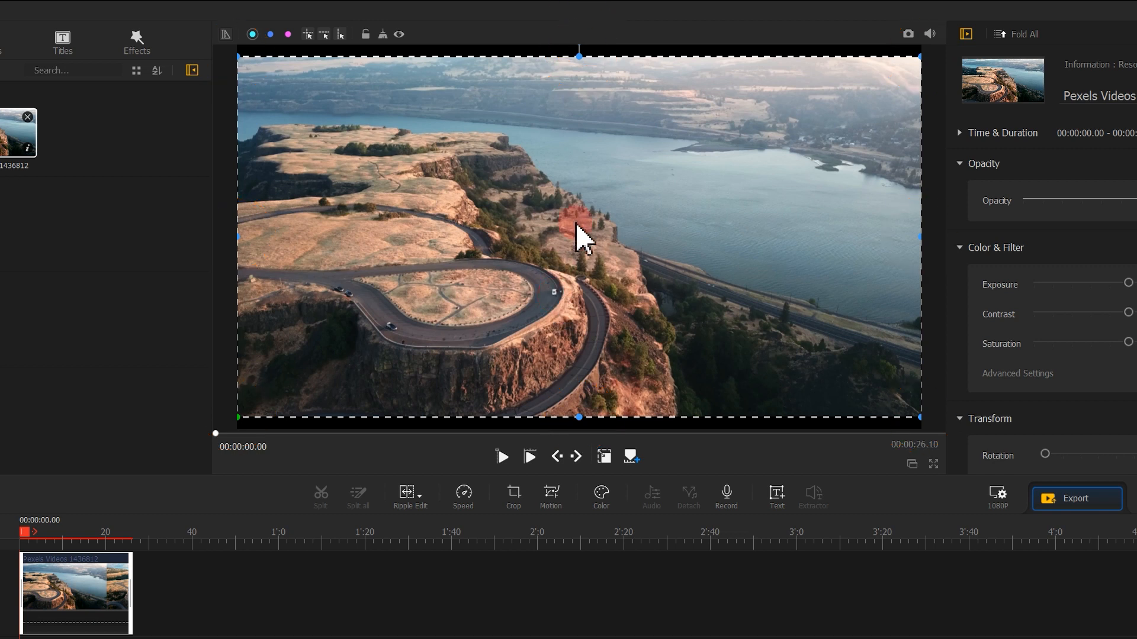
pyautogui.moveTo(580, 60); pyautogui.dragTo(577, 83)
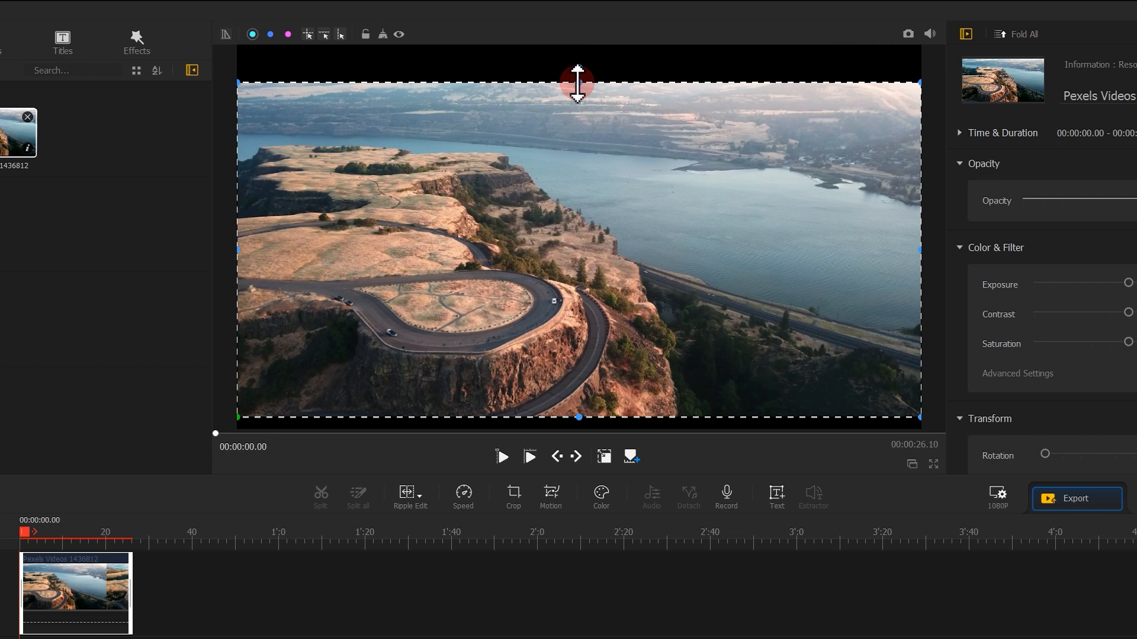
pyautogui.moveTo(578, 416); pyautogui.dragTo(586, 381)
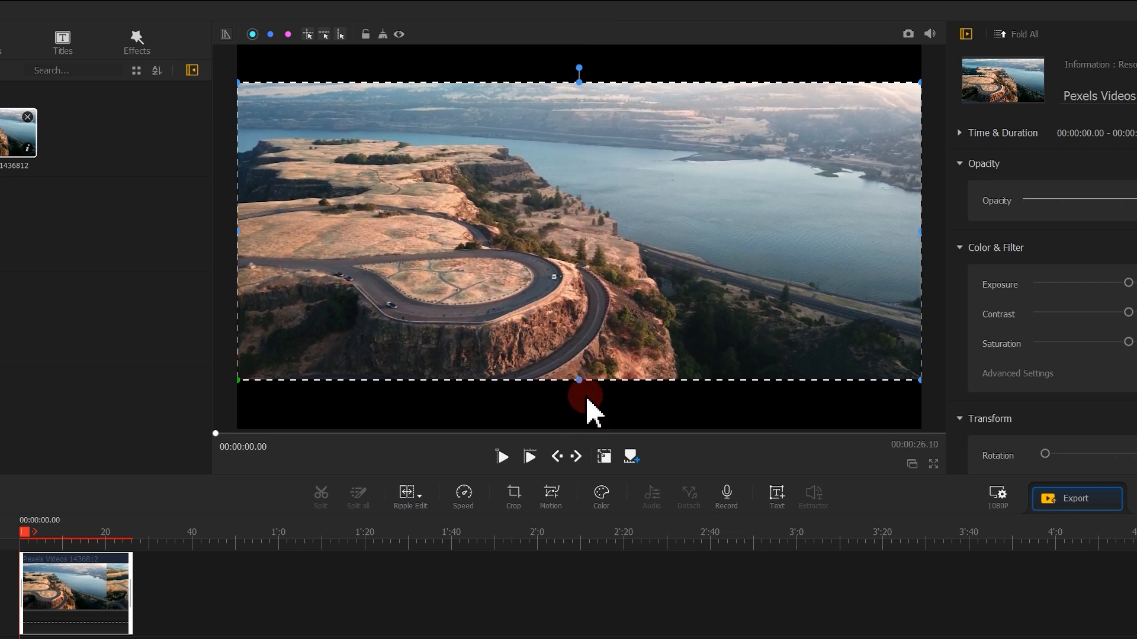
pyautogui.click(585, 406)
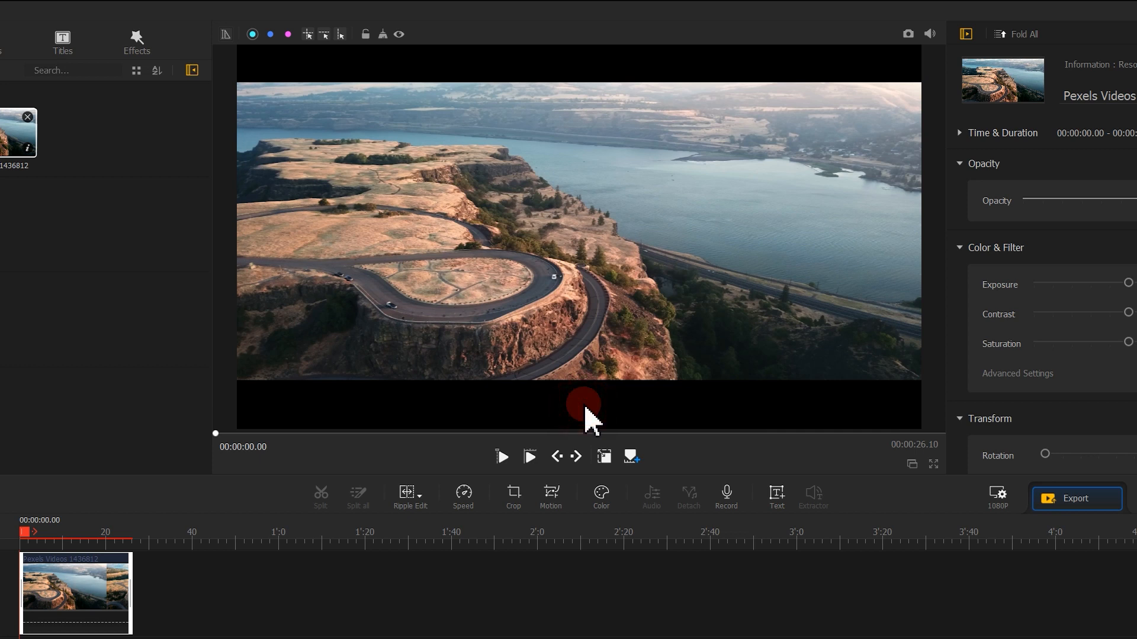
pyautogui.press('space')
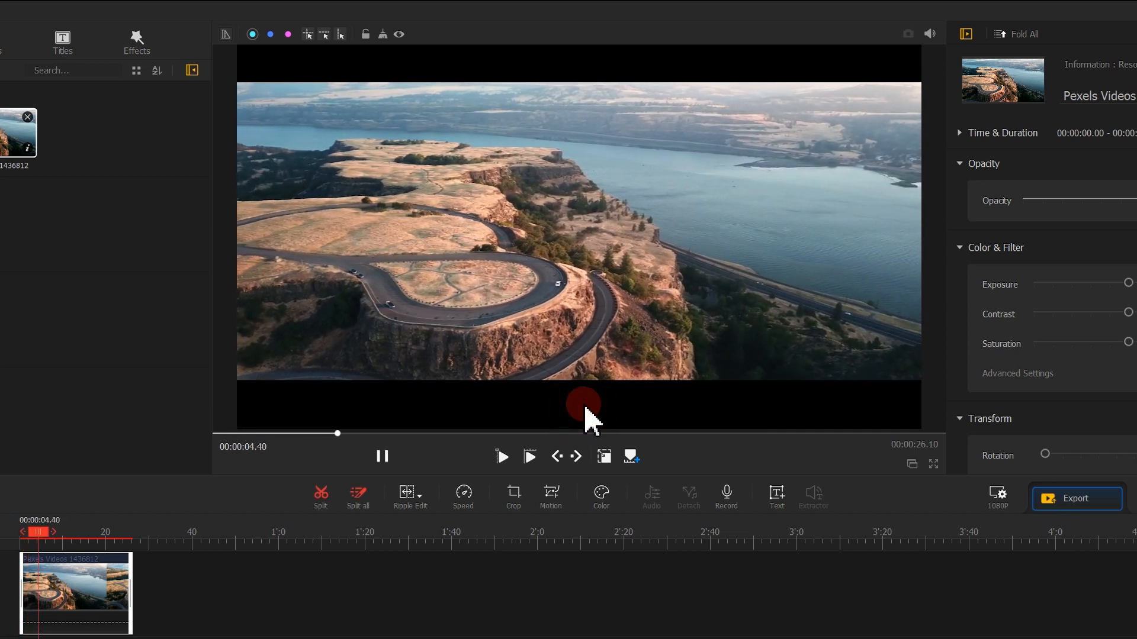
pyautogui.press('space')
# - Extend the clip's lower edge downward in the preview, and try tilting the clip counterclockwise with its upper edge squeezed inward
pyautogui.click(579, 338)
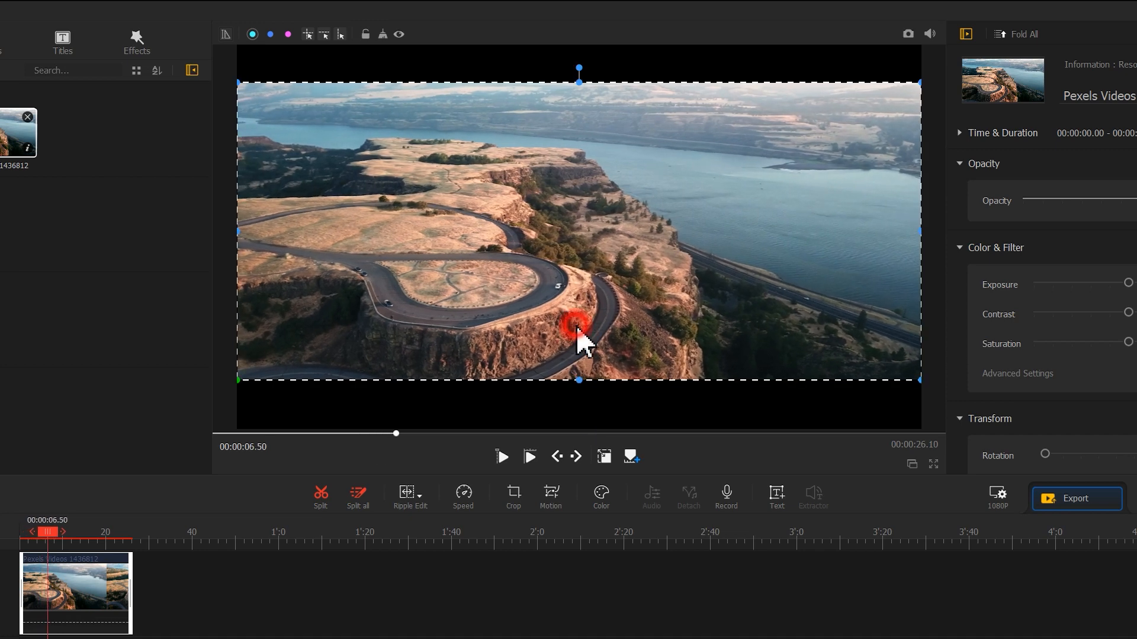
pyautogui.moveTo(579, 380)
pyautogui.mouseDown()
pyautogui.moveTo(583, 300)
pyautogui.moveTo(584, 401)
pyautogui.mouseUp()
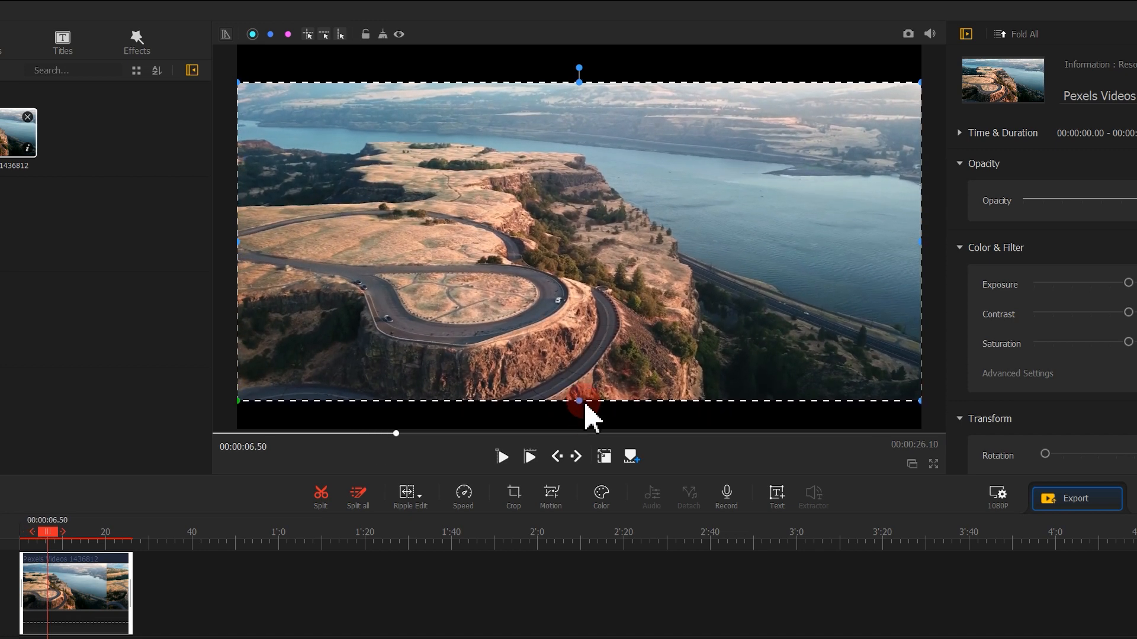
pyautogui.moveTo(580, 82); pyautogui.dragTo(587, 172)
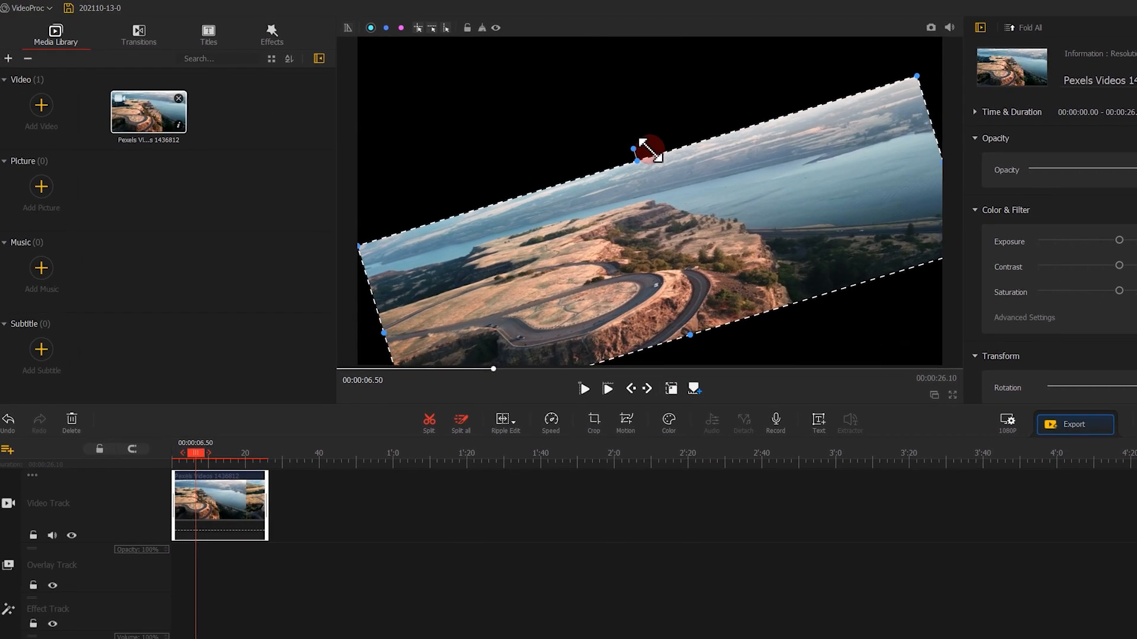
pyautogui.moveTo(650, 150); pyautogui.dragTo(652, 152)
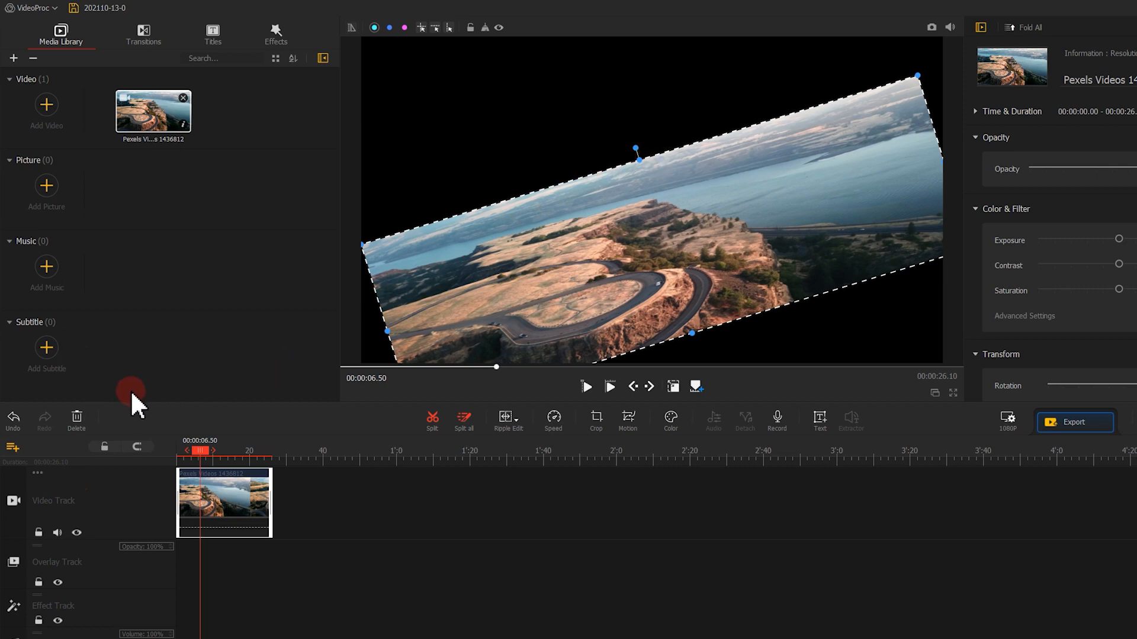
# - Undo the last squeeze and the rotation, and reset all of the clip's properties to their defaults
pyautogui.click(14, 419)
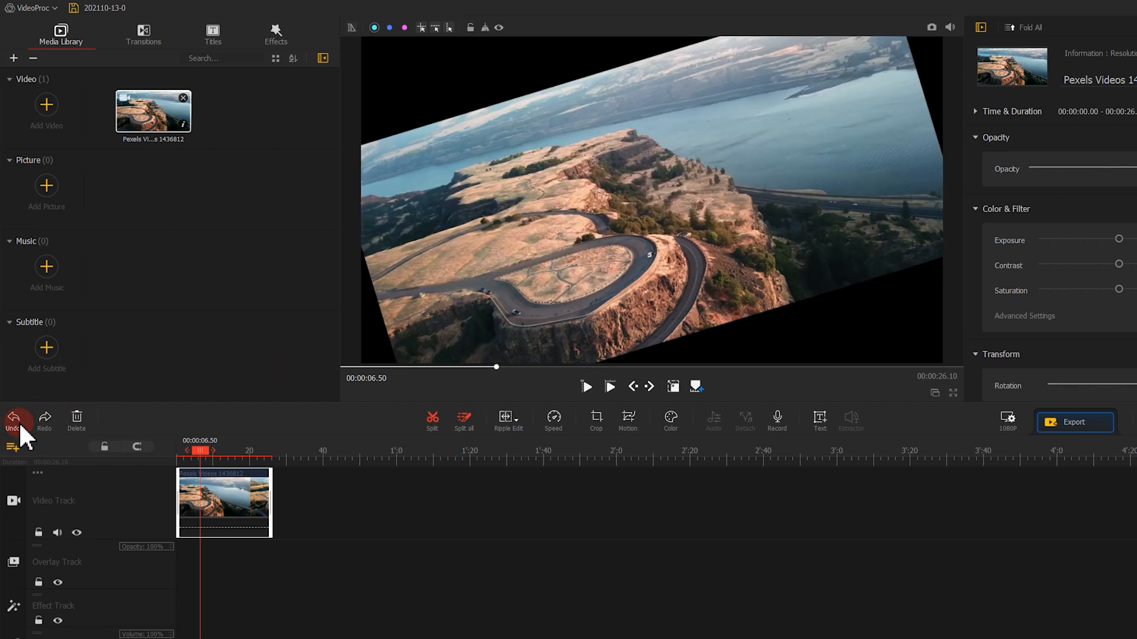
pyautogui.click(19, 423)
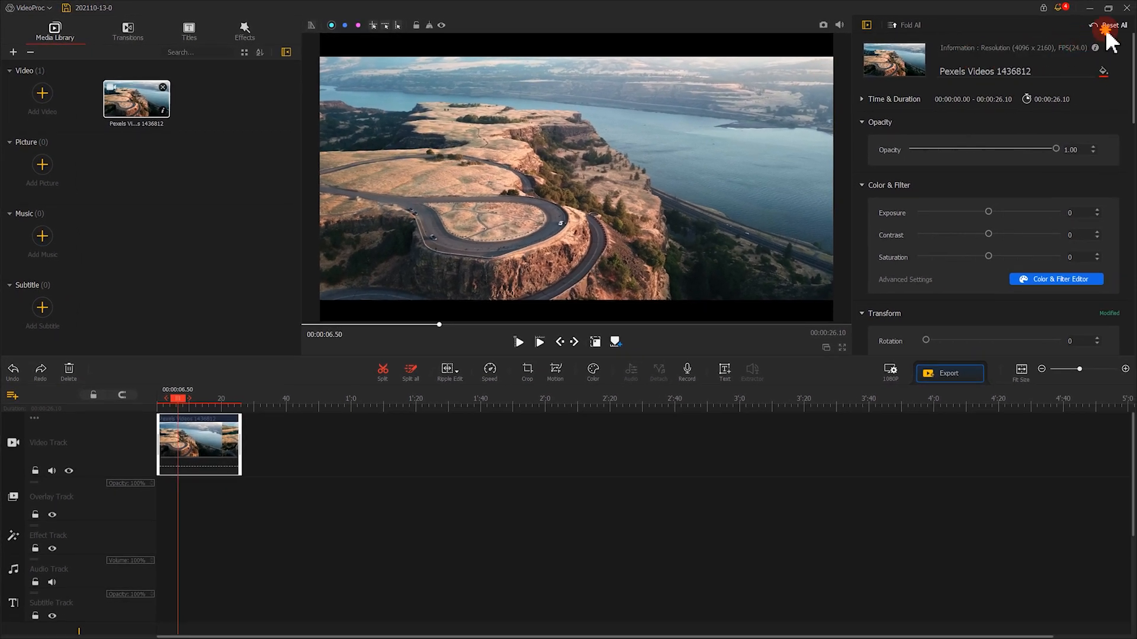
pyautogui.click(1107, 28)
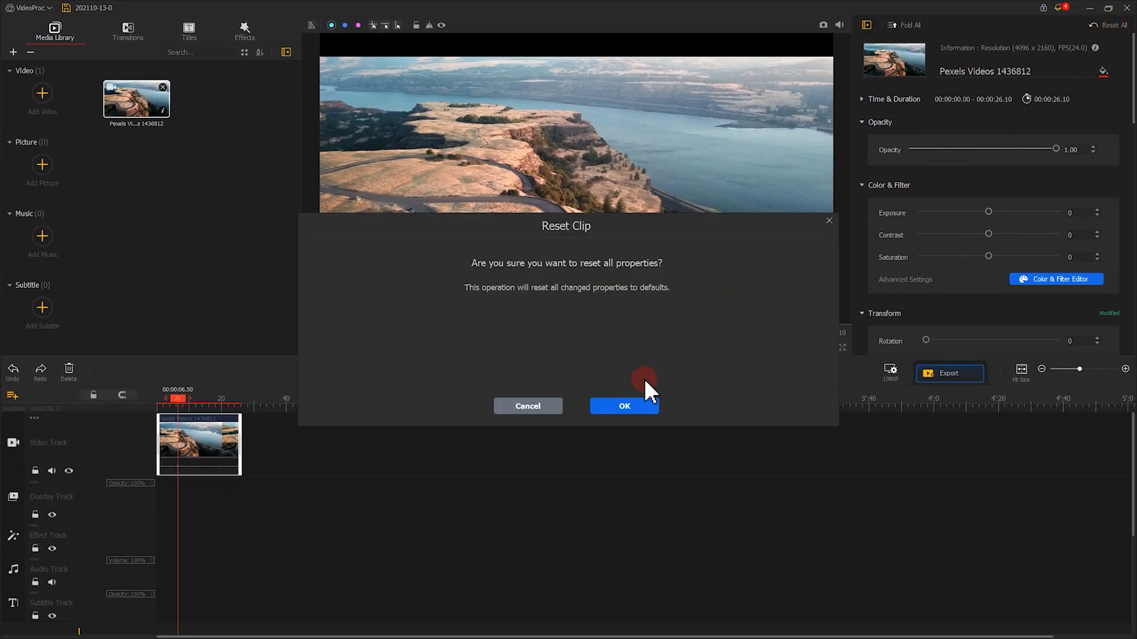
pyautogui.click(634, 402)
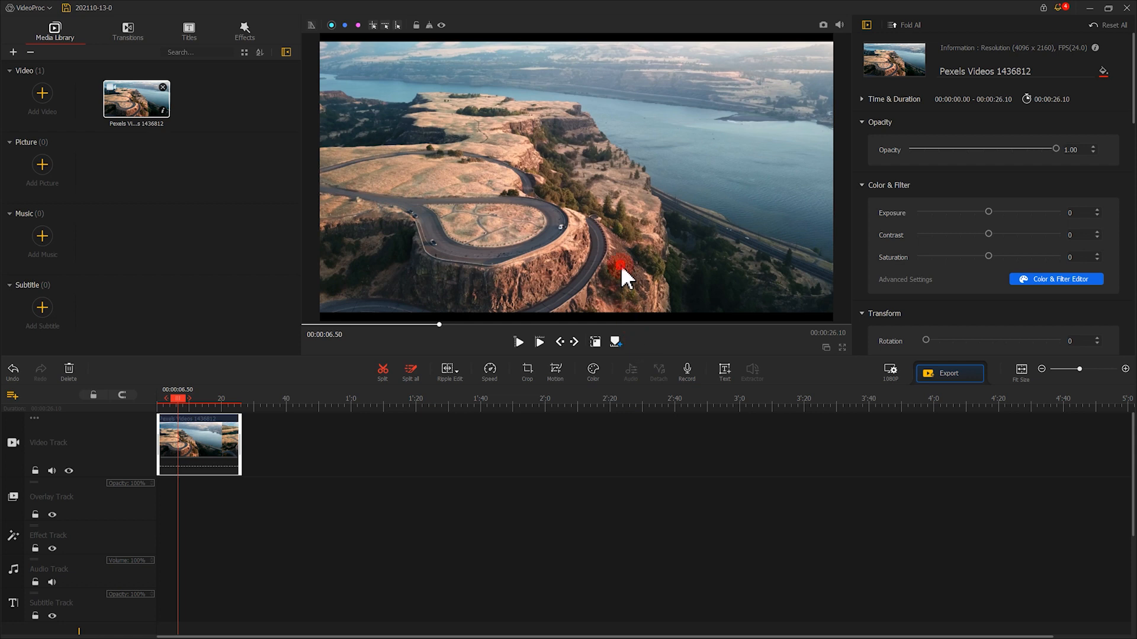
# - Squeeze the clip's lower and upper edges inward in the preview to form black bars, and start exporting the video
pyautogui.moveTo(579, 311); pyautogui.dragTo(579, 290)
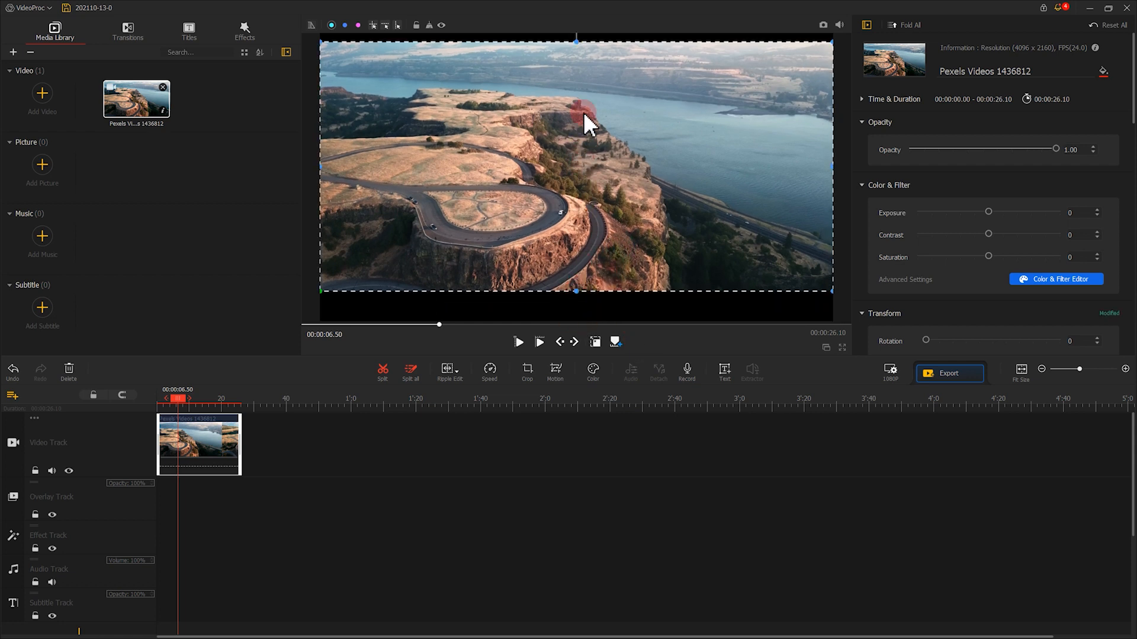
pyautogui.moveTo(577, 43); pyautogui.dragTo(576, 68)
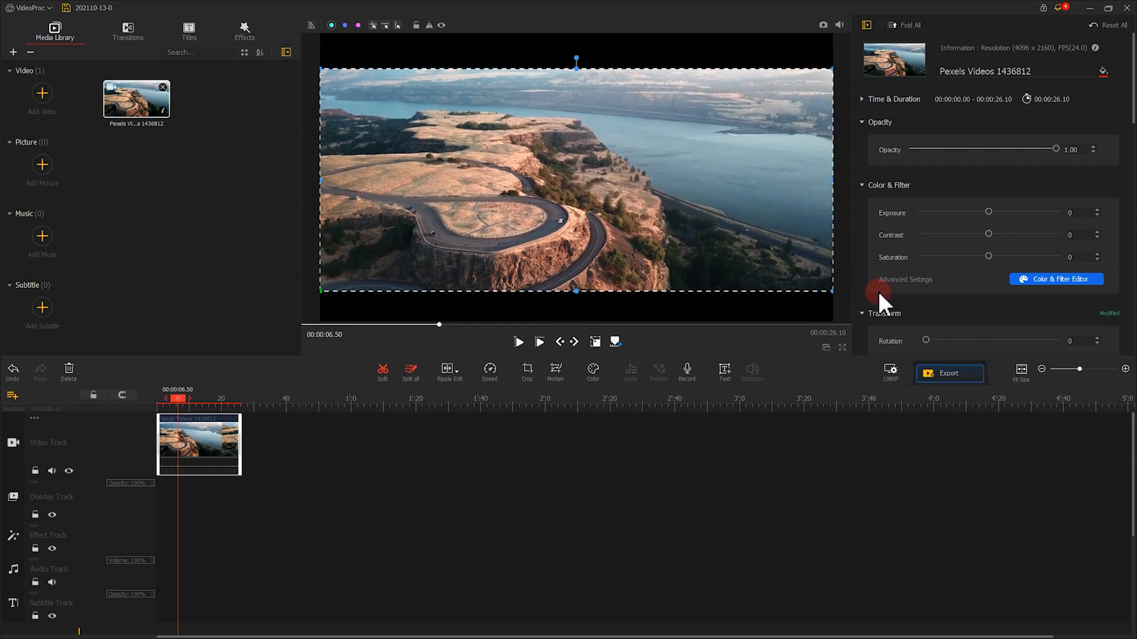
pyautogui.click(947, 372)
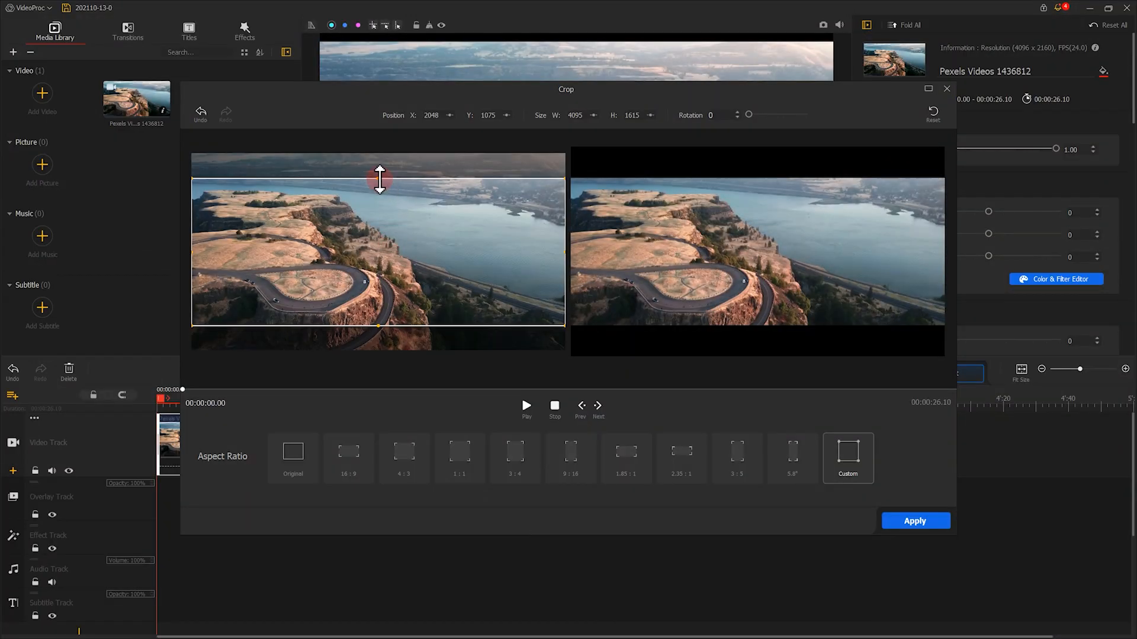
# - Try raising the upper edge of the clip's crop frame, and close the crop editor without saving the changes
pyautogui.moveTo(379, 180); pyautogui.dragTo(382, 168)
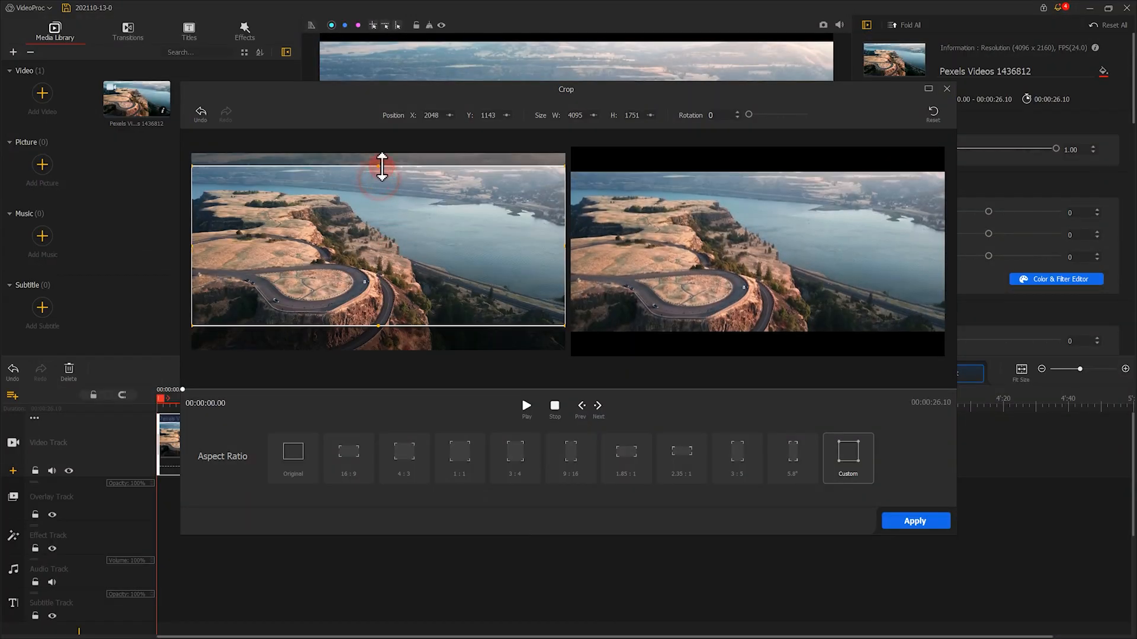
pyautogui.click(946, 90)
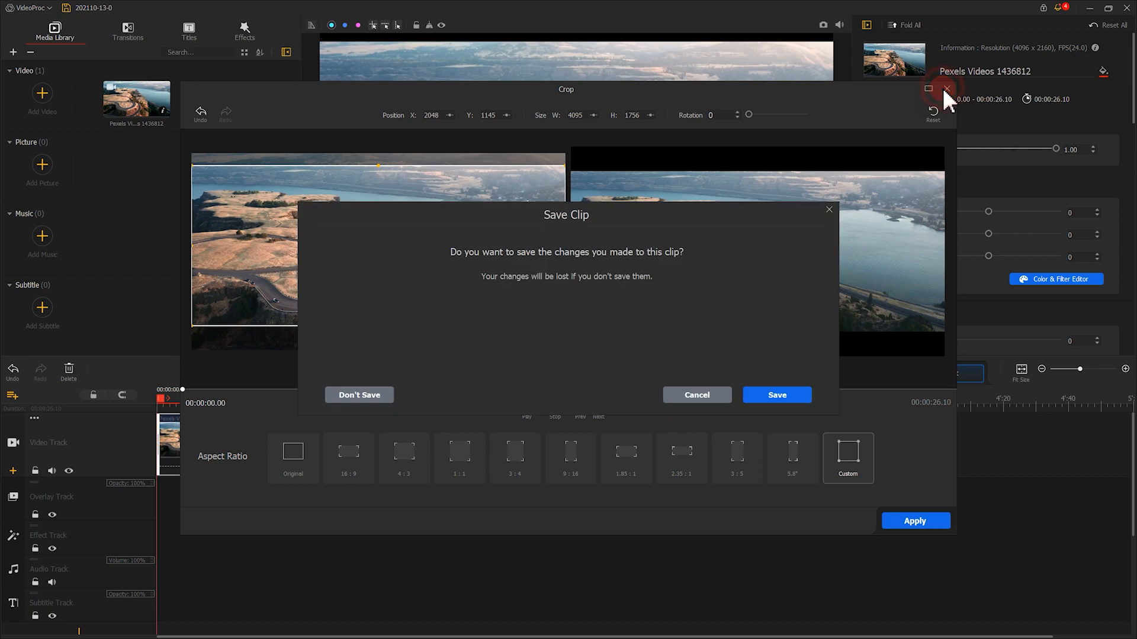
pyautogui.click(386, 393)
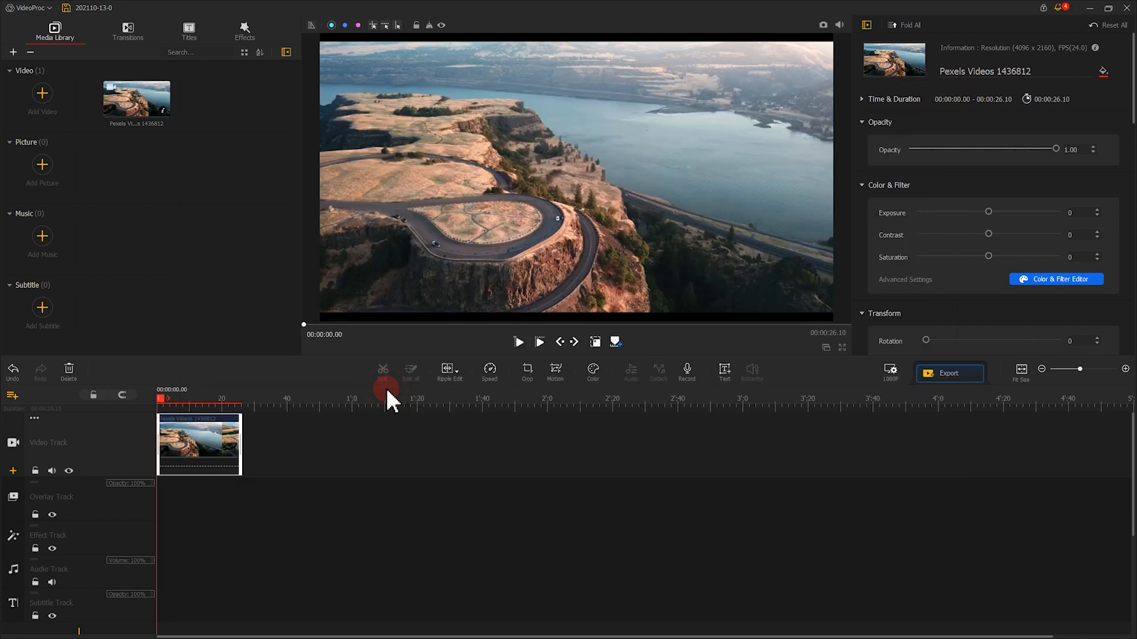
# - Import the picture 2.39 1.png from the cinematic bar folder and place it at the start of the overlay track
pyautogui.click(53, 167)
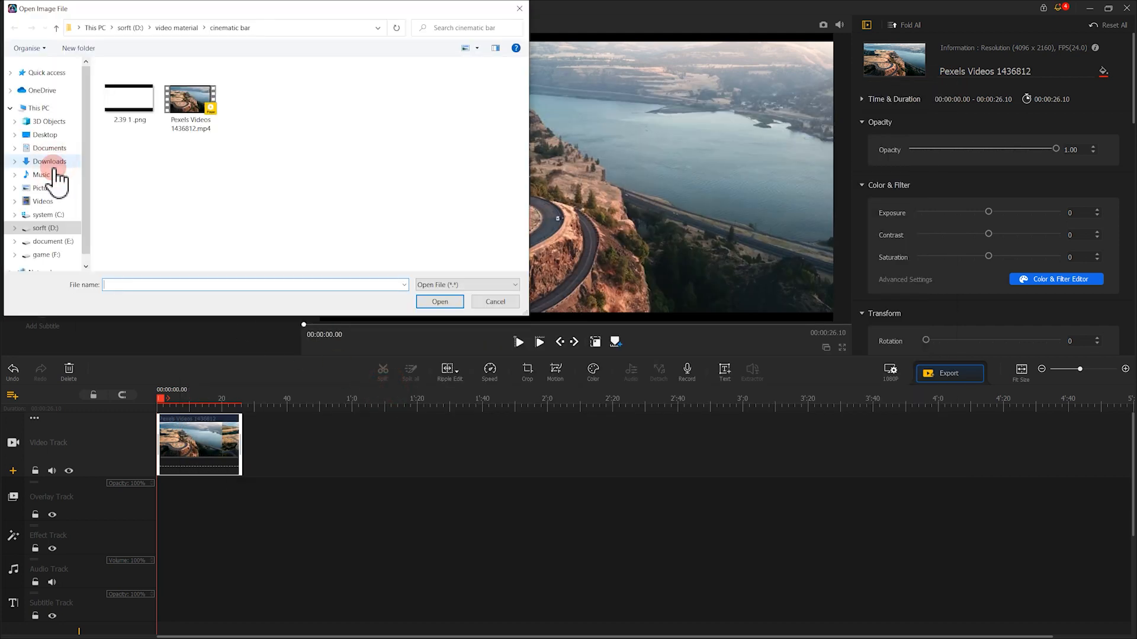
pyautogui.click(130, 121)
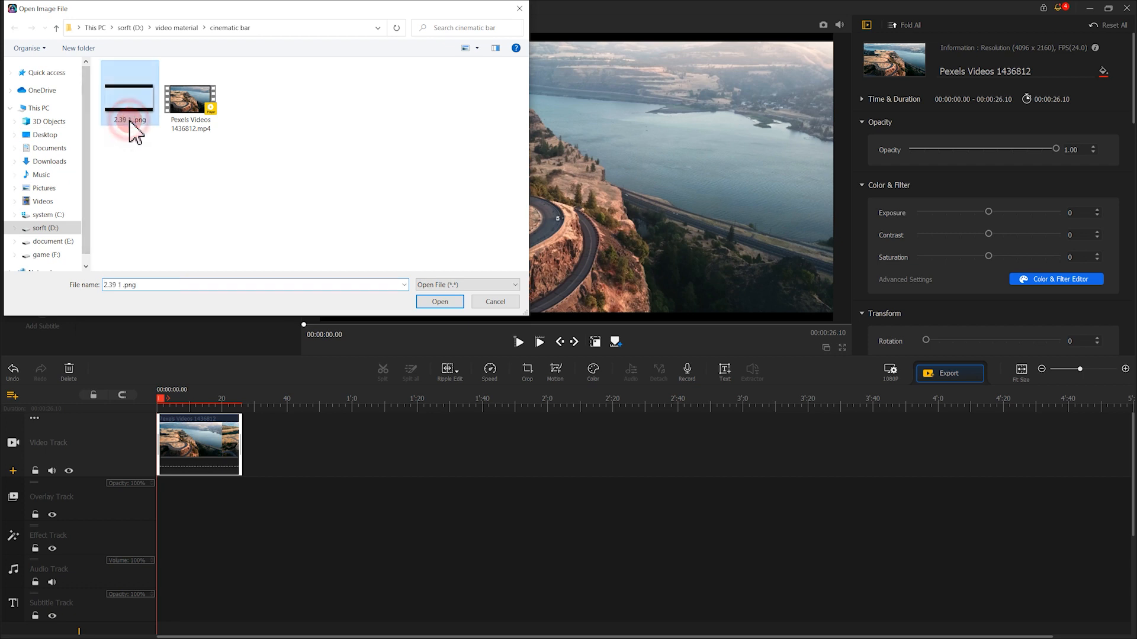
pyautogui.click(436, 297)
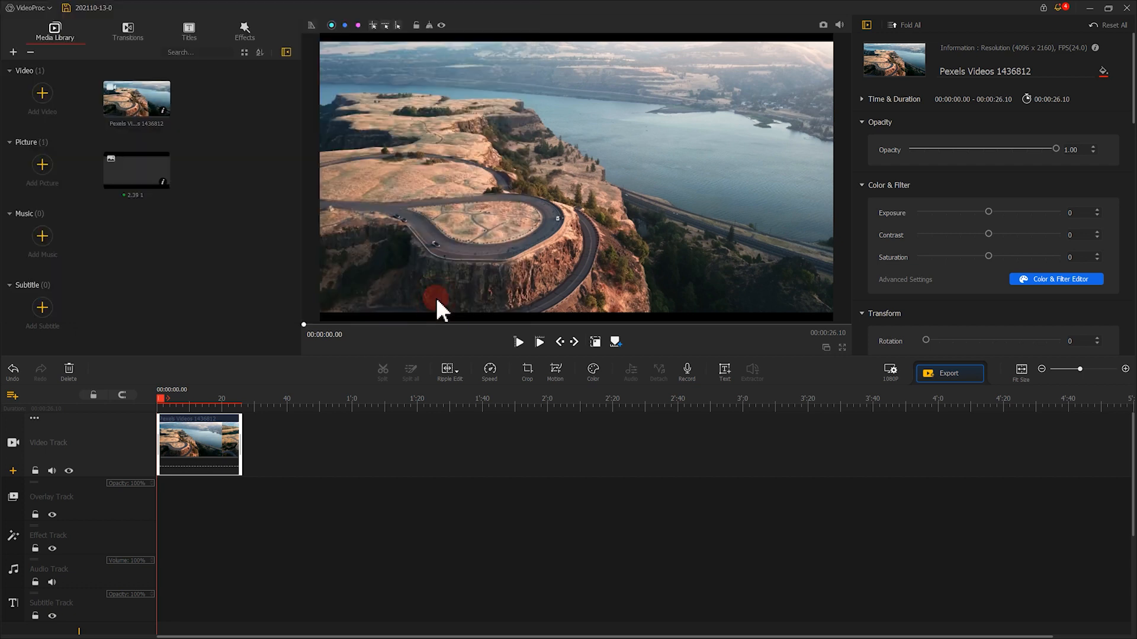
pyautogui.moveTo(136, 168); pyautogui.dragTo(162, 499)
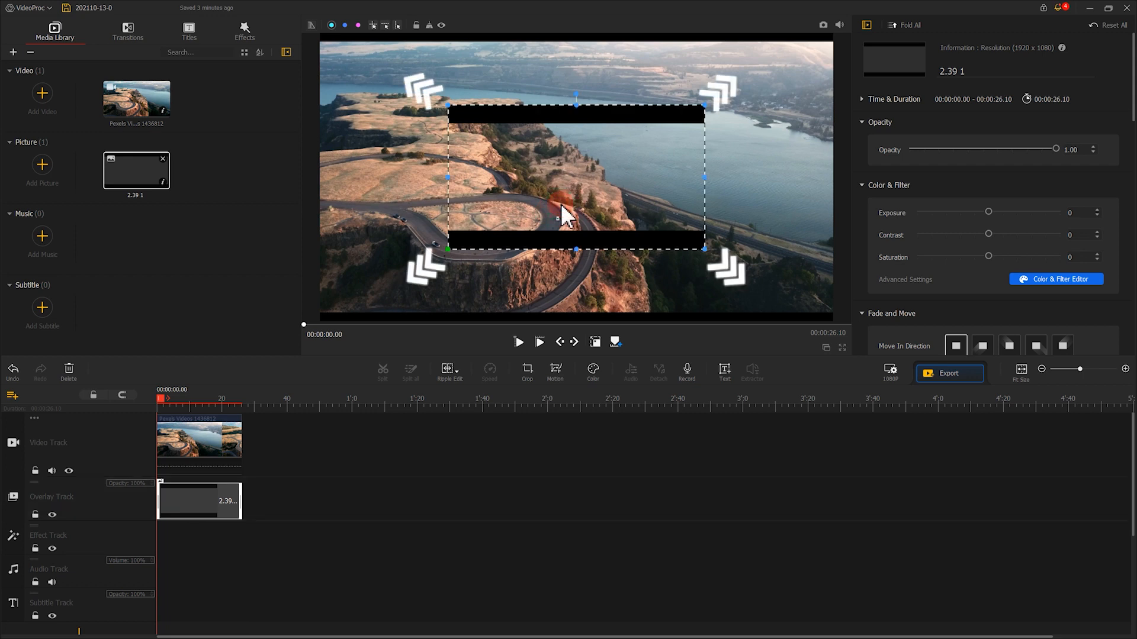
# - Try stretching the black-bar overlay from two opposite corners to fill the preview frame, and undo both resizes
pyautogui.moveTo(448, 106); pyautogui.dragTo(300, 82)
pyautogui.moveTo(703, 248); pyautogui.dragTo(834, 307)
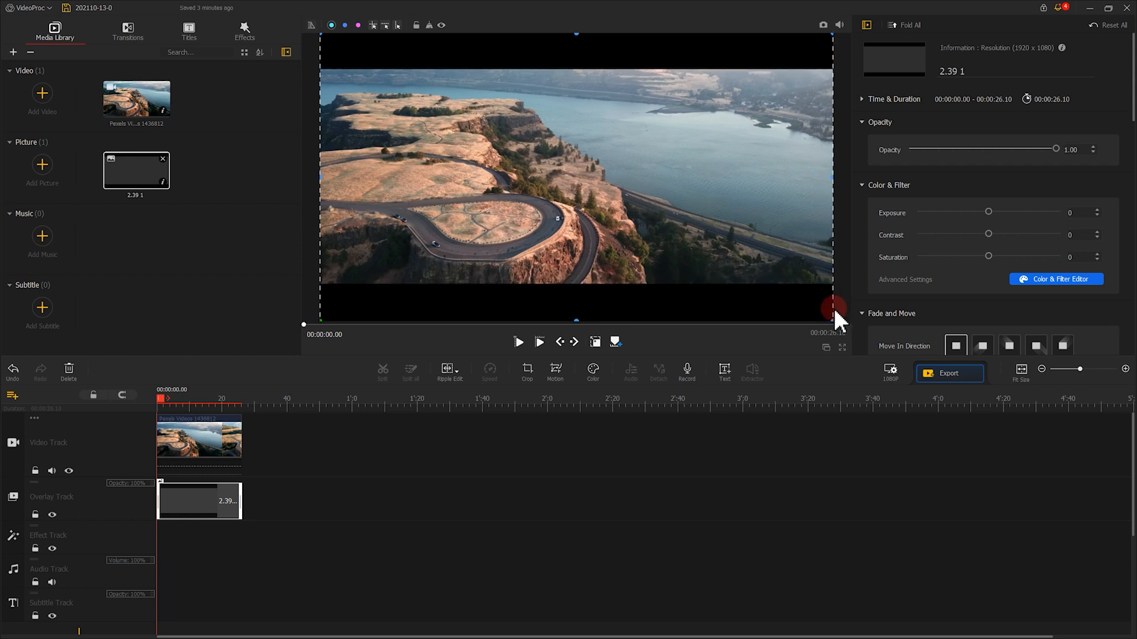
pyautogui.click(17, 375)
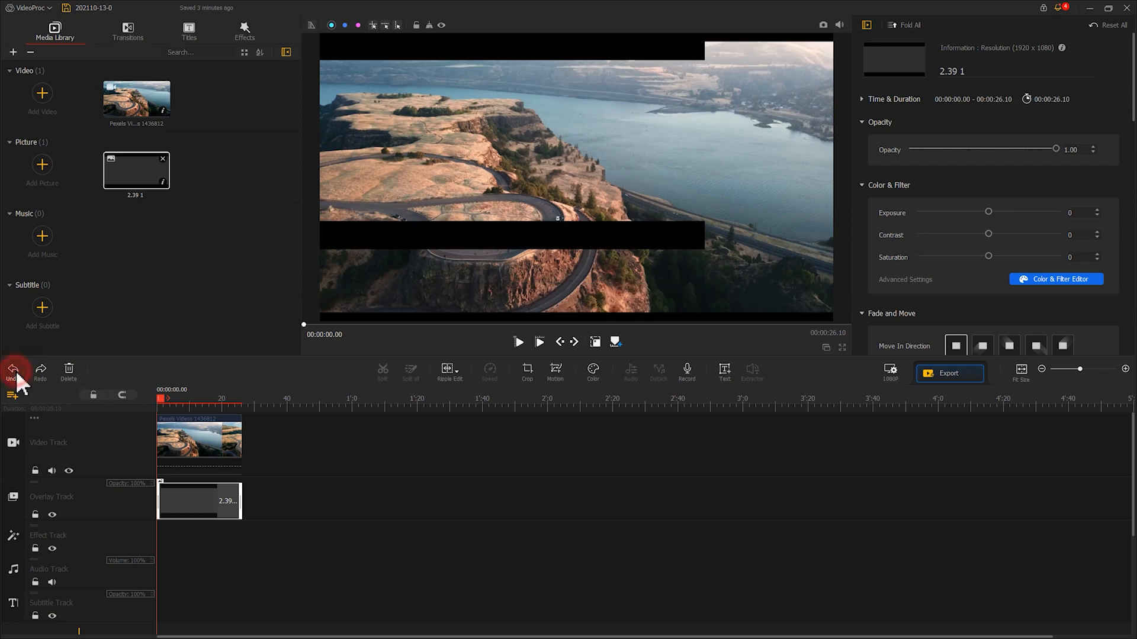
pyautogui.click(17, 375)
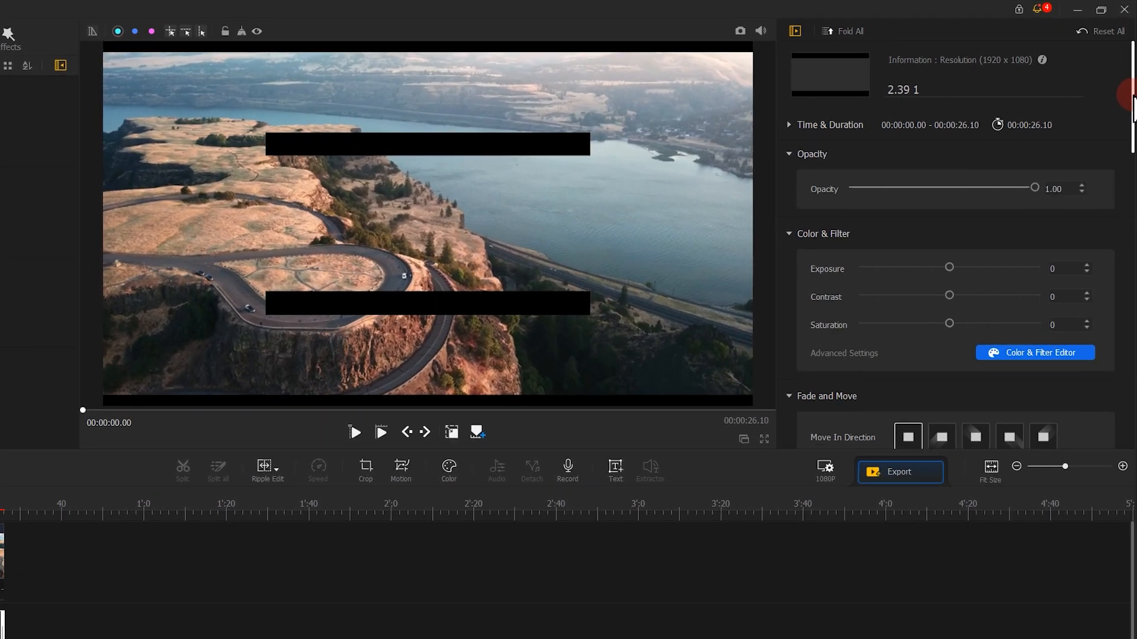
# - Set the black-bar overlay's scale to 1.00 in its transform properties
pyautogui.moveTo(1132, 98); pyautogui.dragTo(1128, 268)
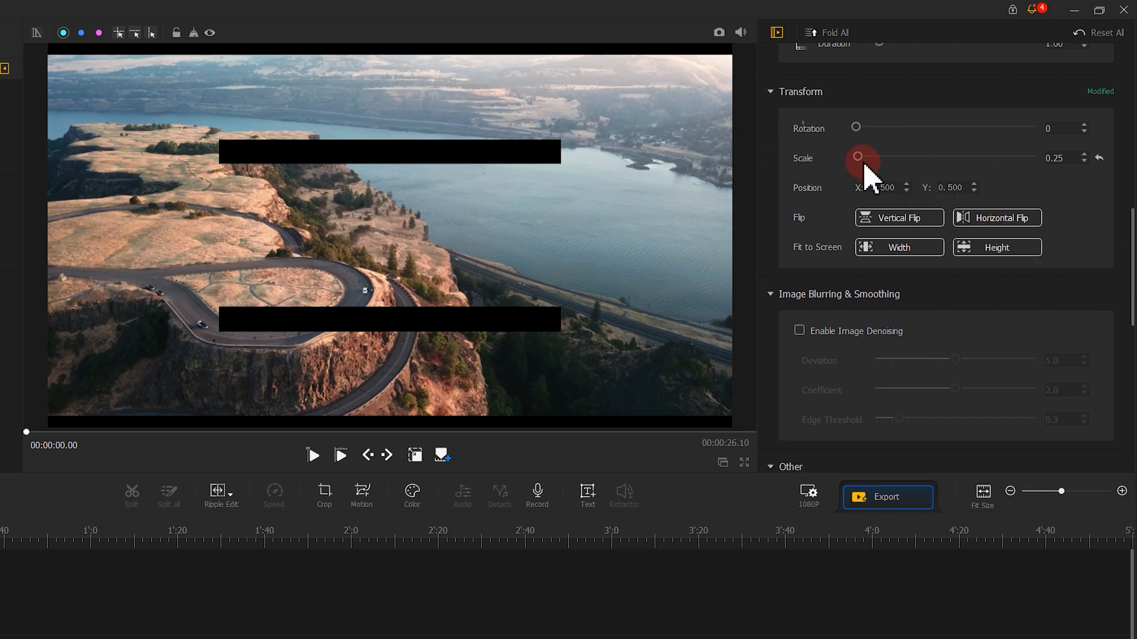
pyautogui.moveTo(860, 164); pyautogui.dragTo(866, 162)
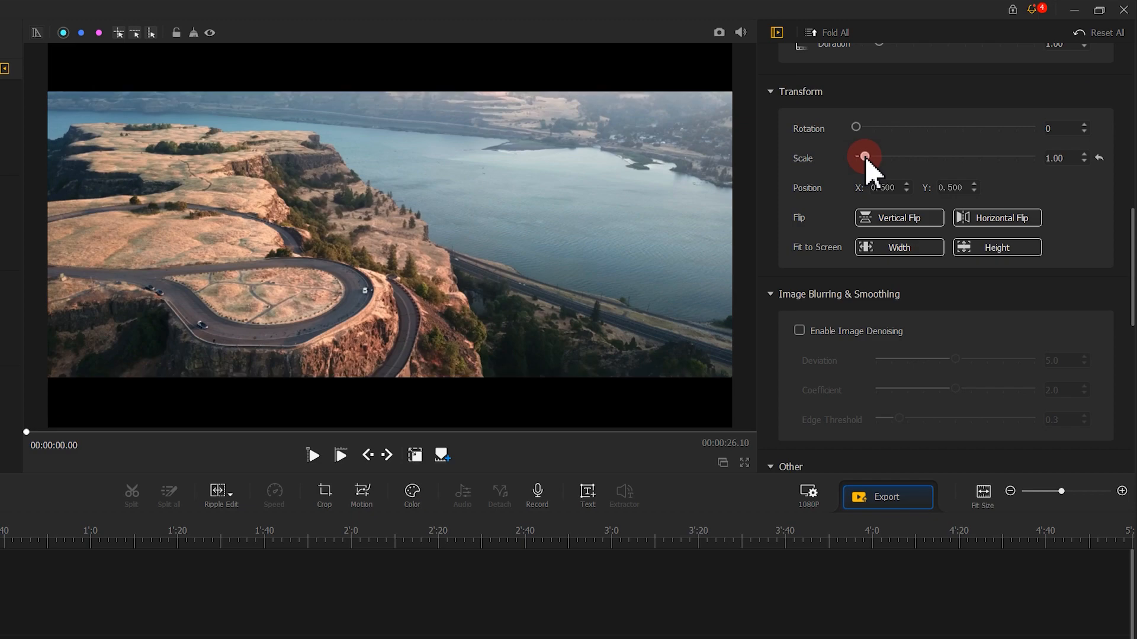